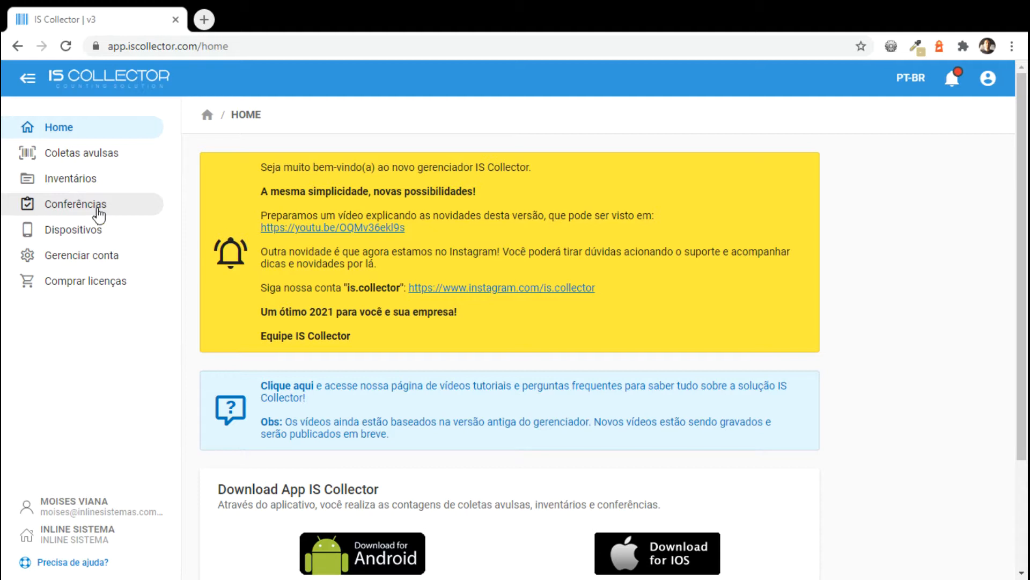
# - Review the transmissions and report download options in the details of the CONF TESTE conference, then close them
pyautogui.click(95, 214)
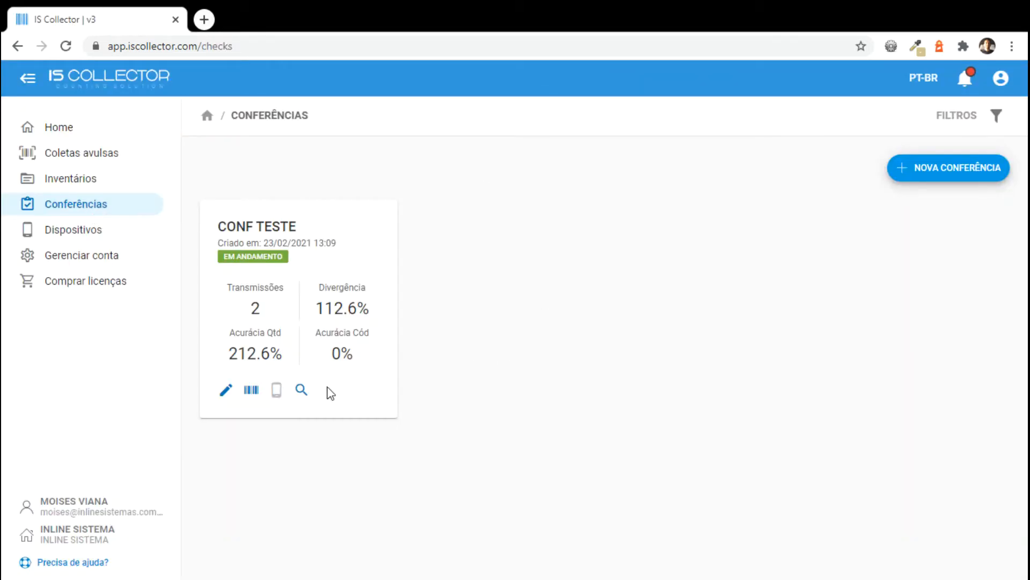
pyautogui.click(301, 390)
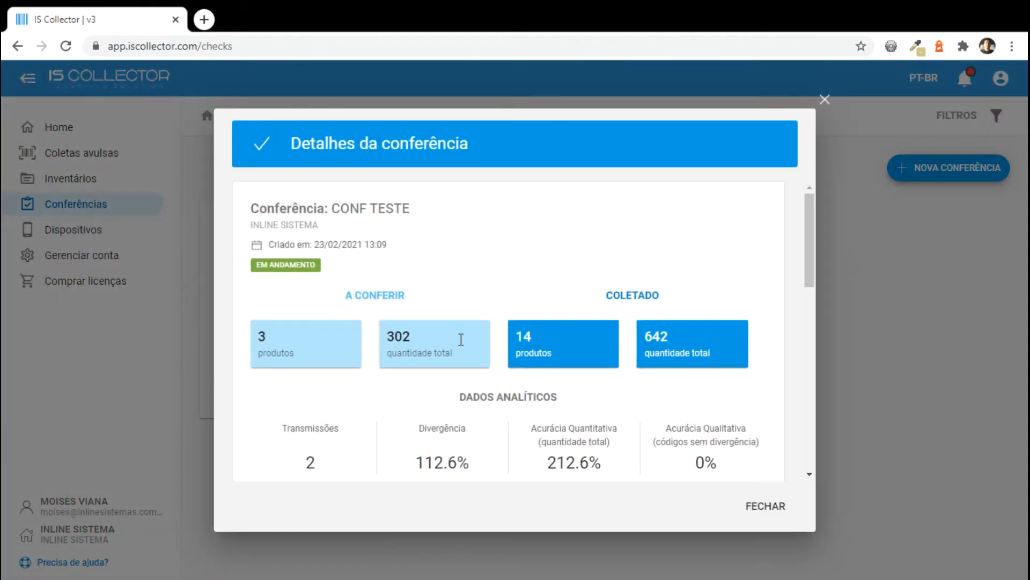
pyautogui.moveTo(807, 231); pyautogui.dragTo(809, 328)
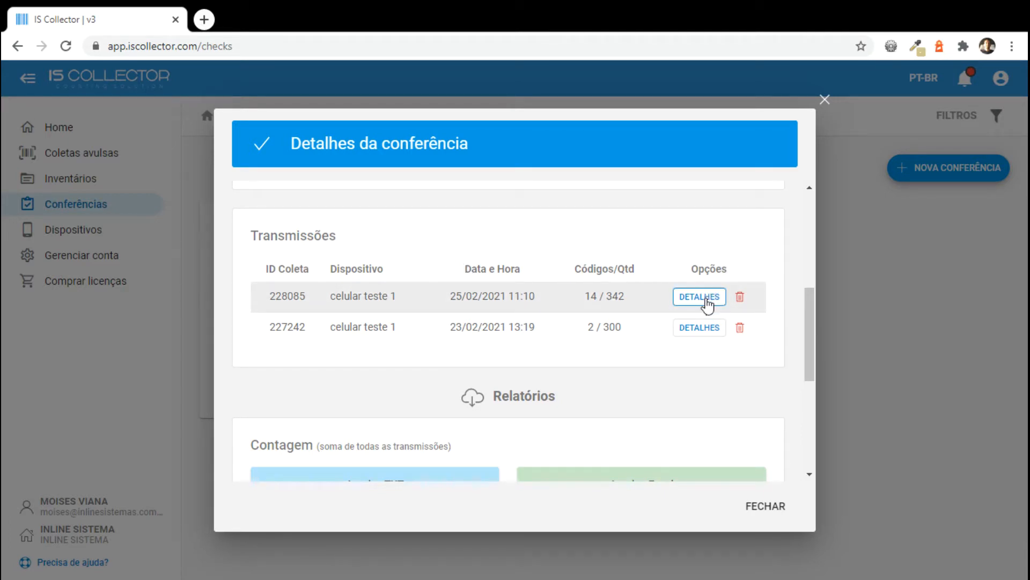
pyautogui.moveTo(807, 329); pyautogui.dragTo(771, 376)
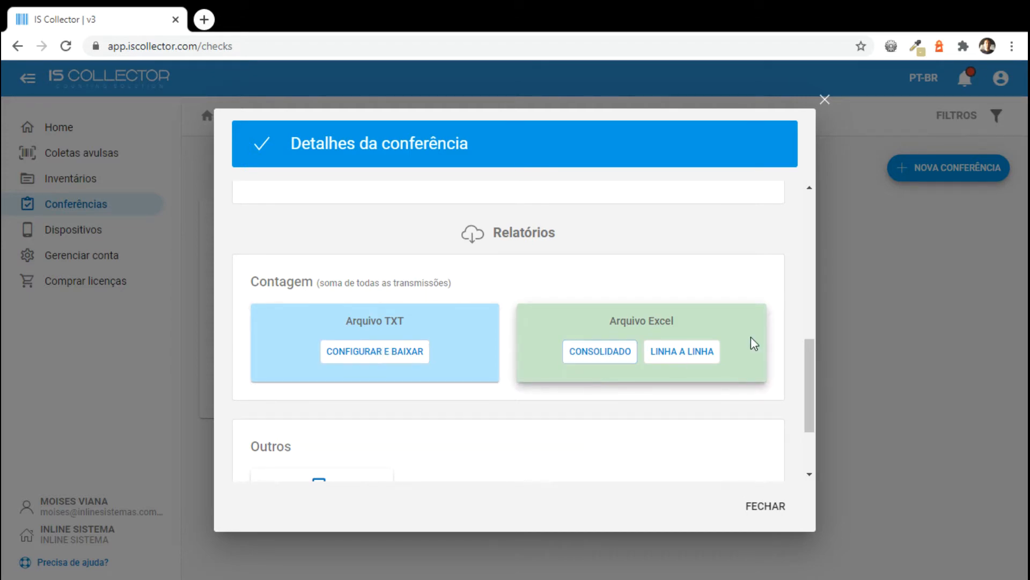
pyautogui.click(824, 101)
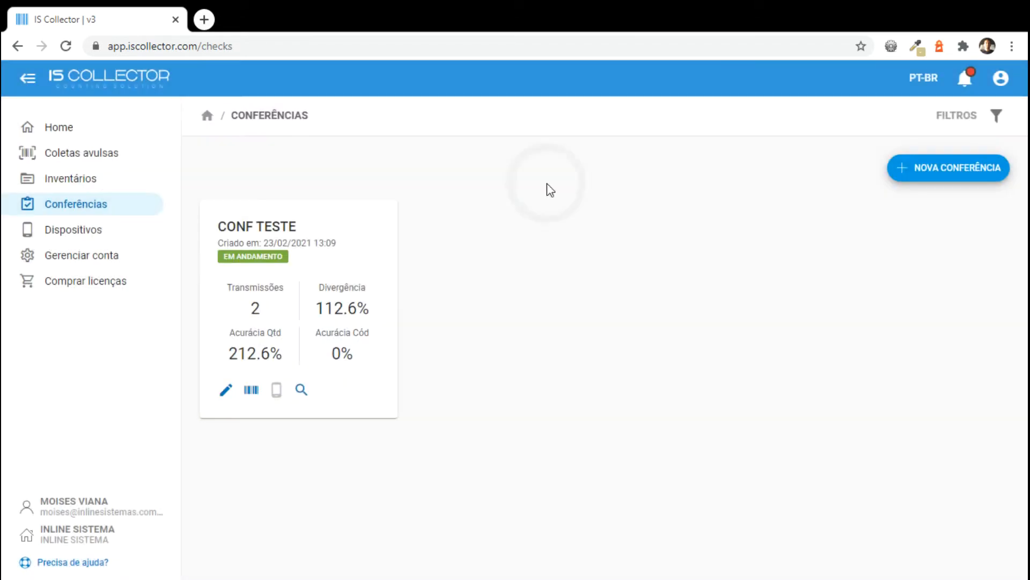
# - Open the LOJA TESTE inventory, review its report download options, and close the reports dialog
pyautogui.click(71, 182)
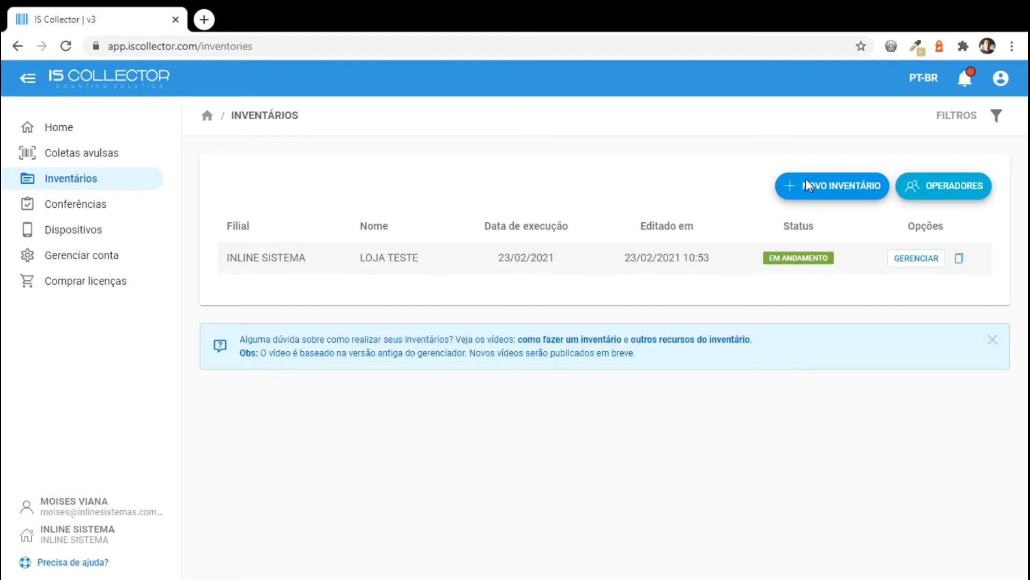
pyautogui.click(922, 262)
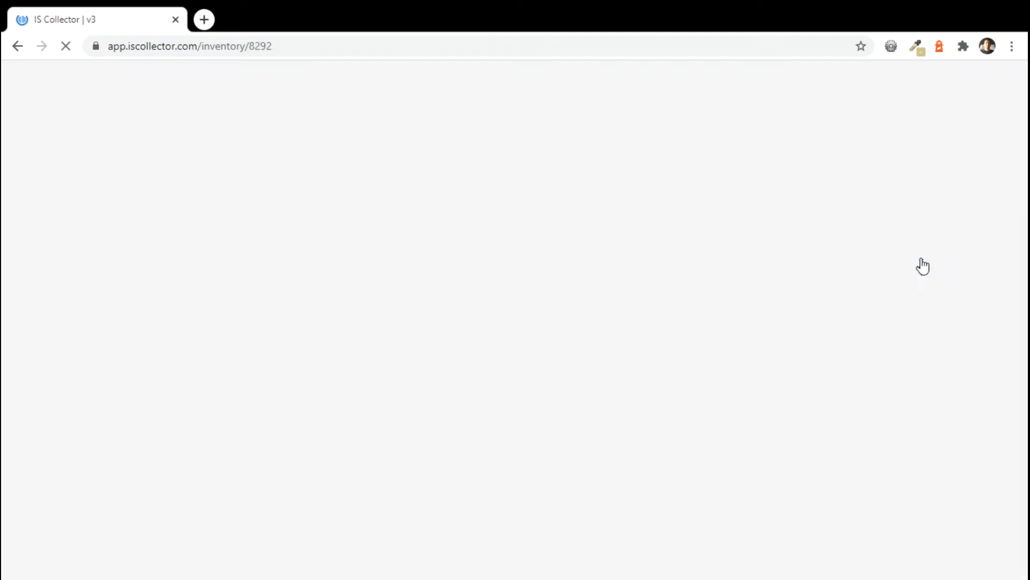
pyautogui.click(482, 177)
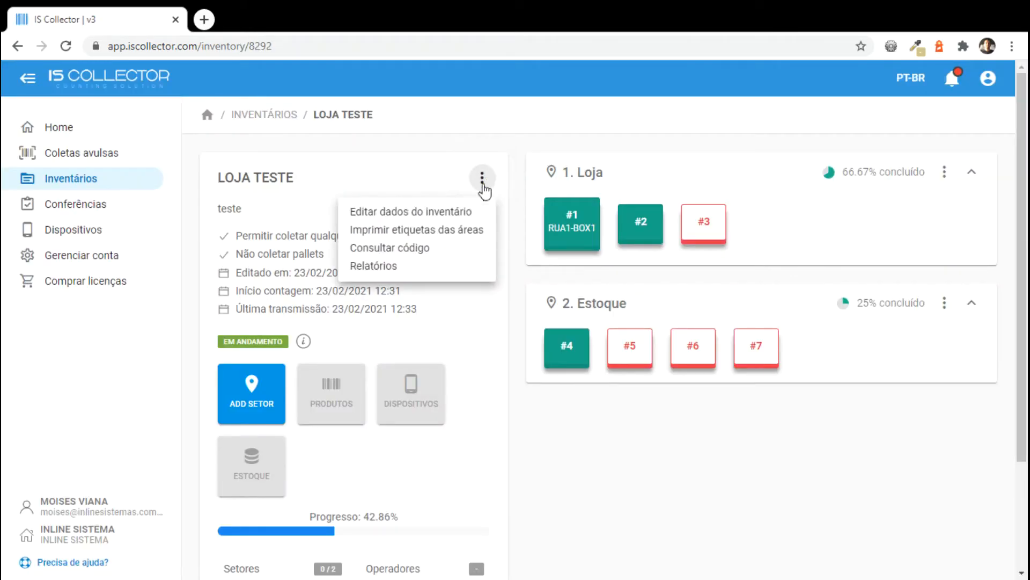
pyautogui.click(396, 267)
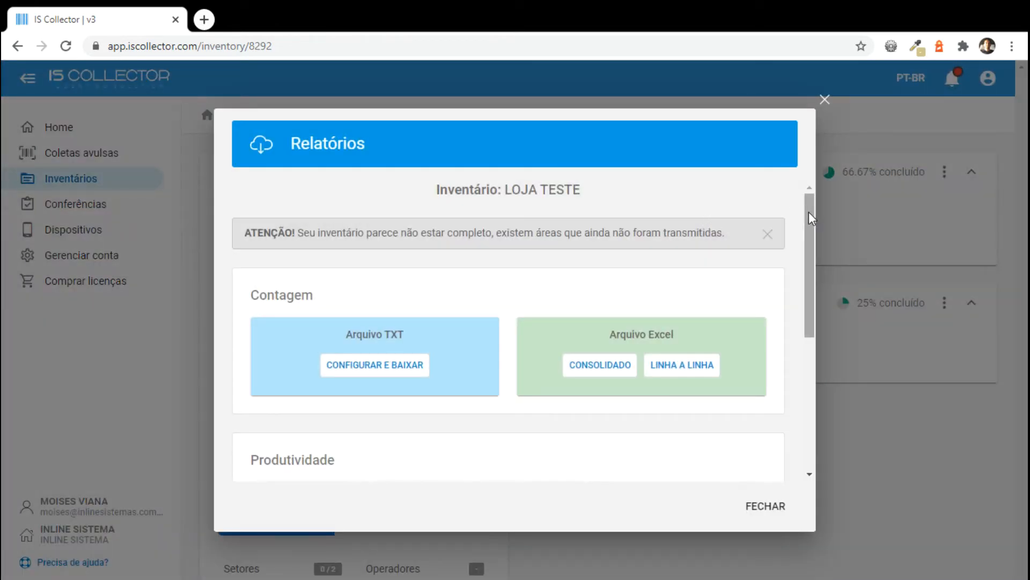
pyautogui.moveTo(810, 211); pyautogui.dragTo(811, 220)
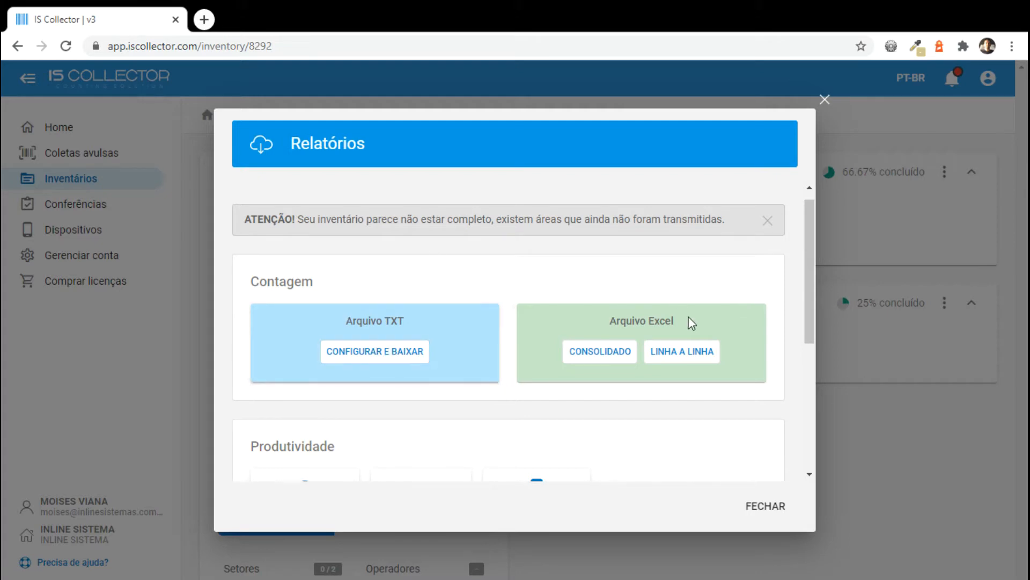
pyautogui.click(824, 100)
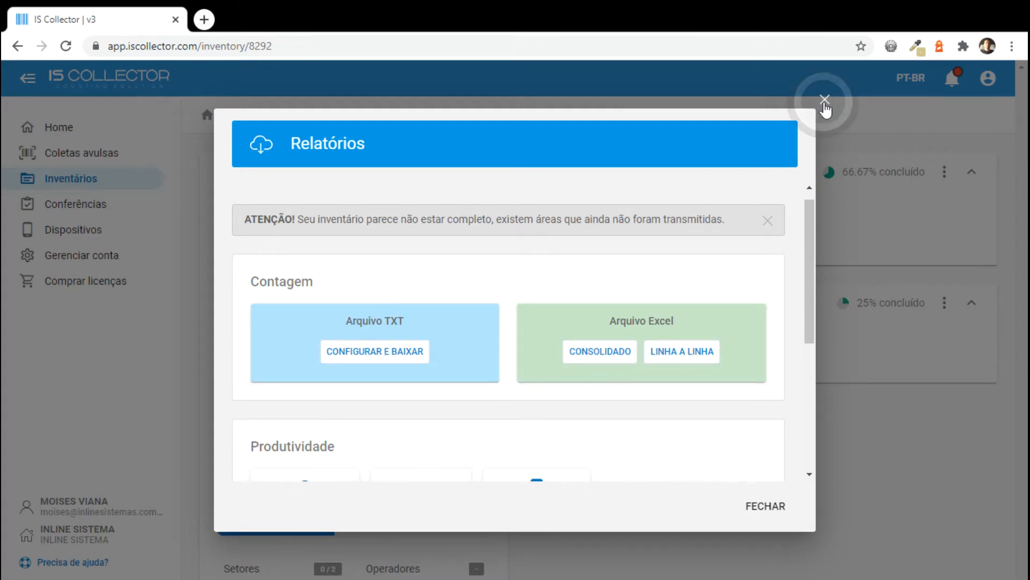
# - Open the details of the standalone collection "teste exportação" at its download options
pyautogui.click(64, 155)
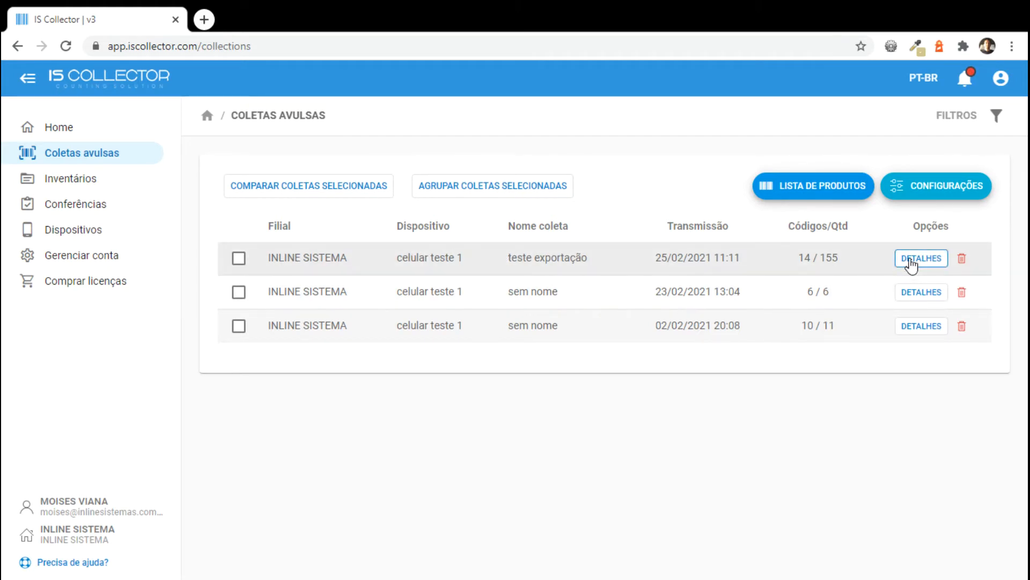
pyautogui.click(910, 263)
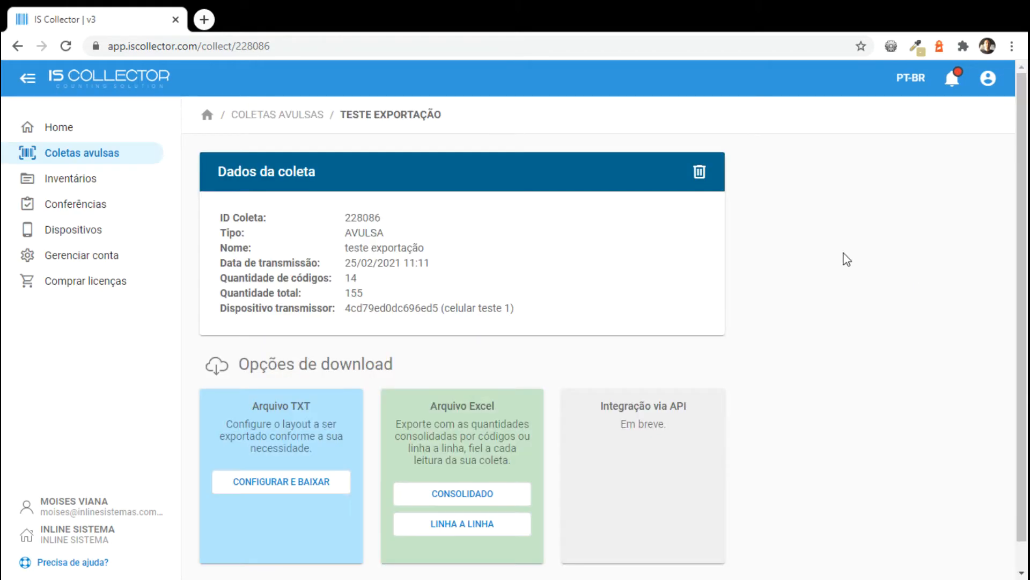
pyautogui.scroll(-1, 847, 263)
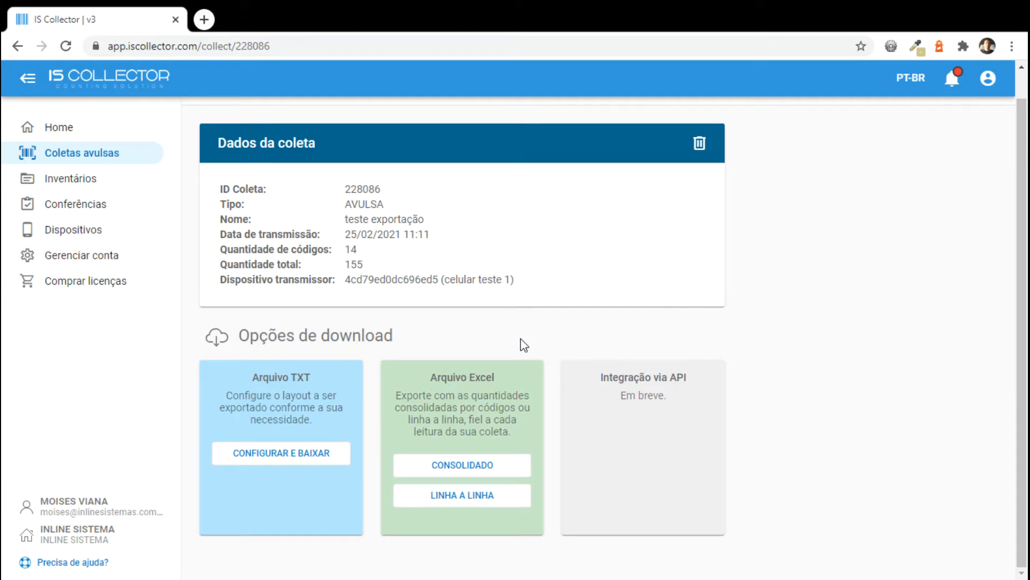
# - Review the TXT export settings, download the collection in Consolidado mode with the Ponto e vírgula separator, and open the file
pyautogui.click(279, 455)
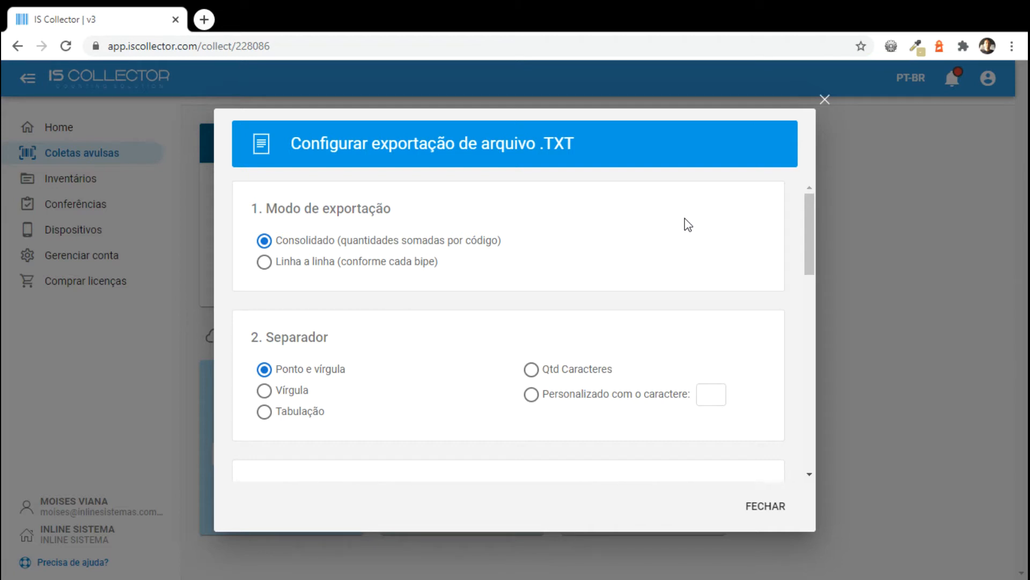
pyautogui.moveTo(805, 228); pyautogui.dragTo(813, 259)
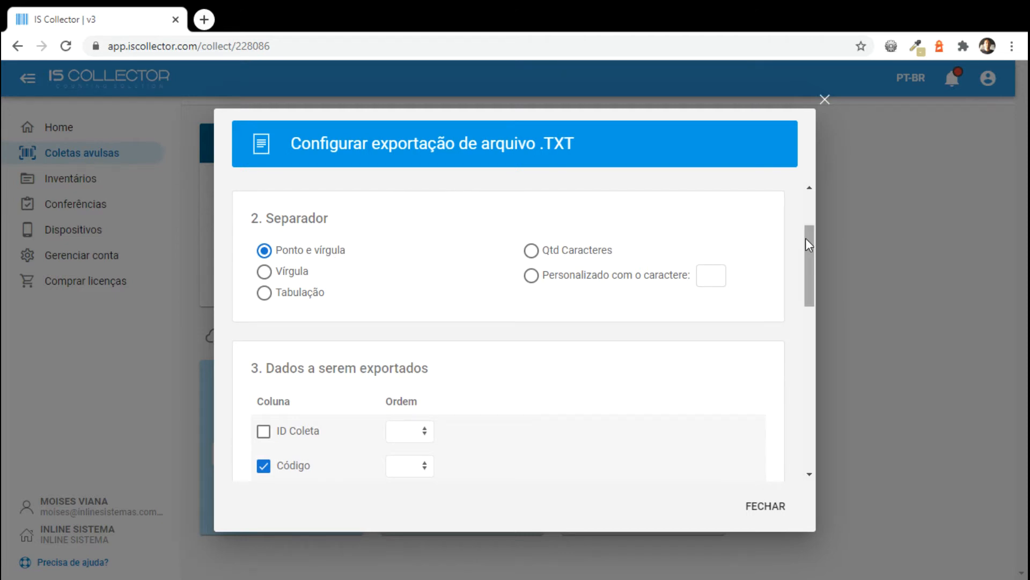
pyautogui.moveTo(806, 237); pyautogui.dragTo(809, 286)
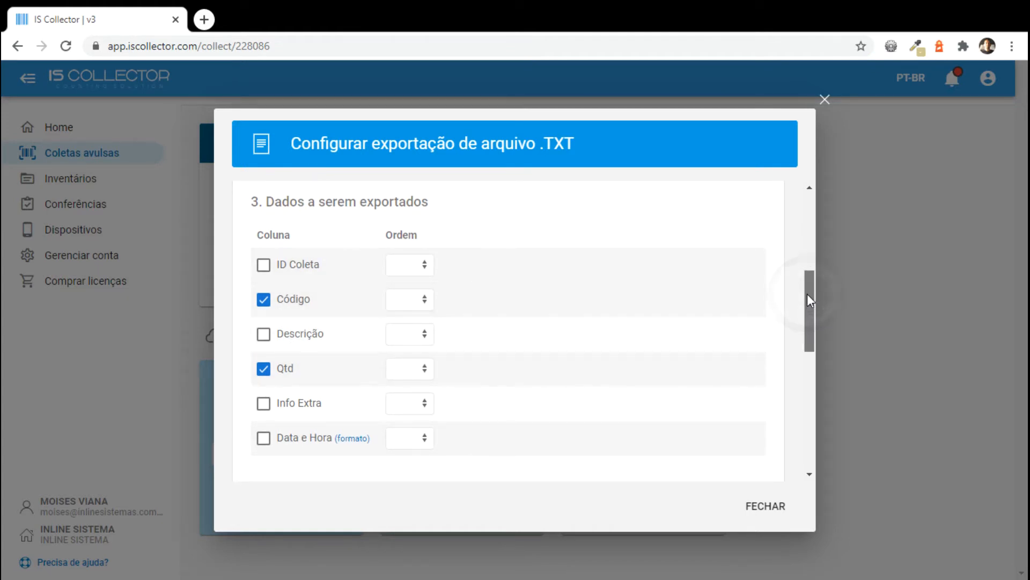
pyautogui.moveTo(807, 294); pyautogui.dragTo(807, 392)
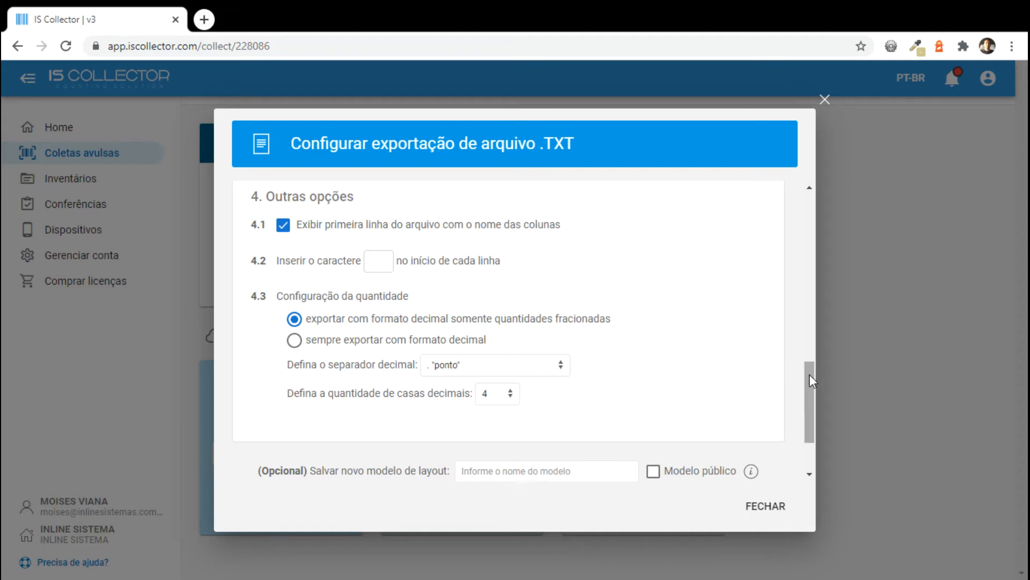
pyautogui.moveTo(809, 375); pyautogui.dragTo(809, 390)
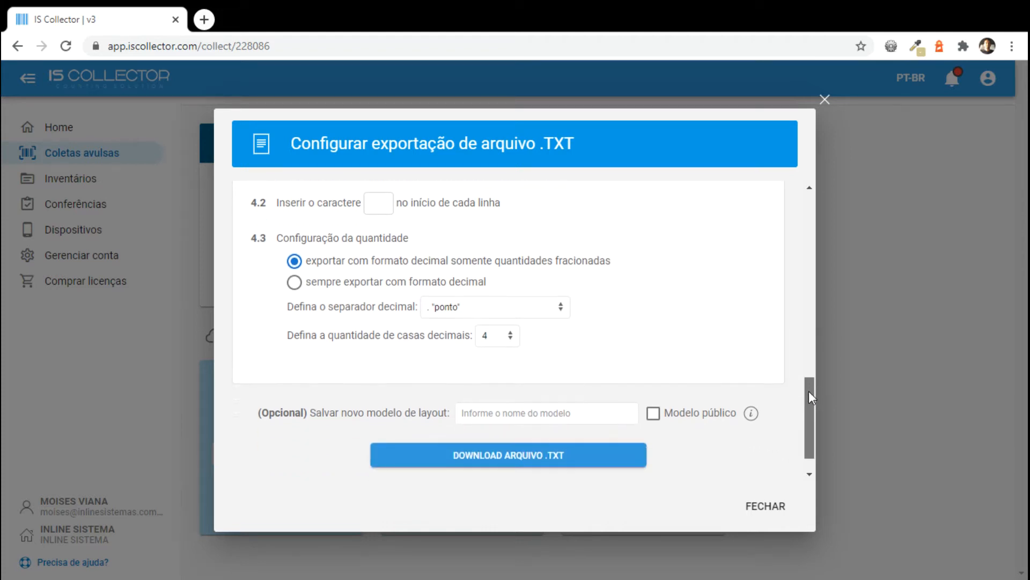
pyautogui.click(508, 457)
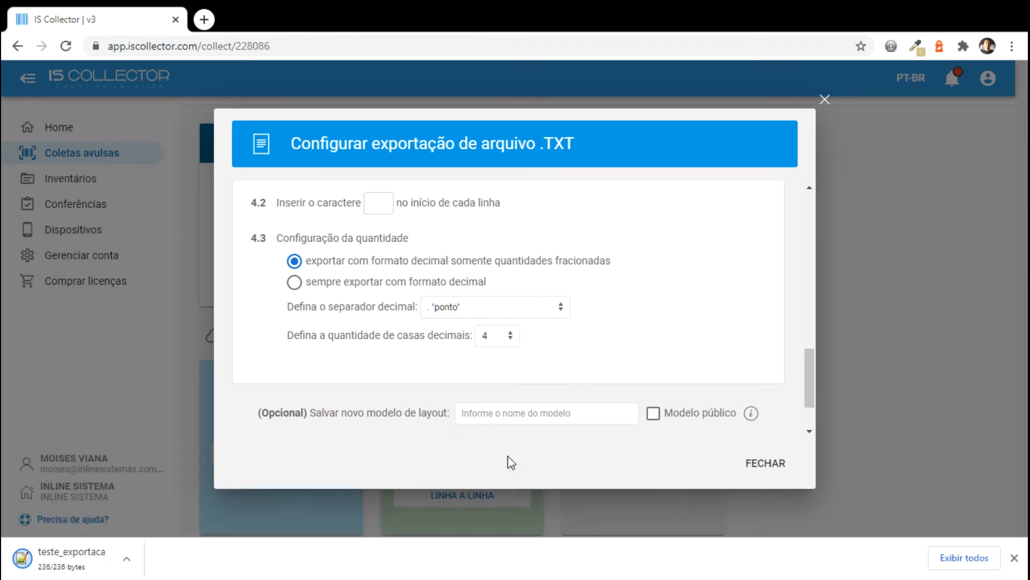
pyautogui.click(109, 569)
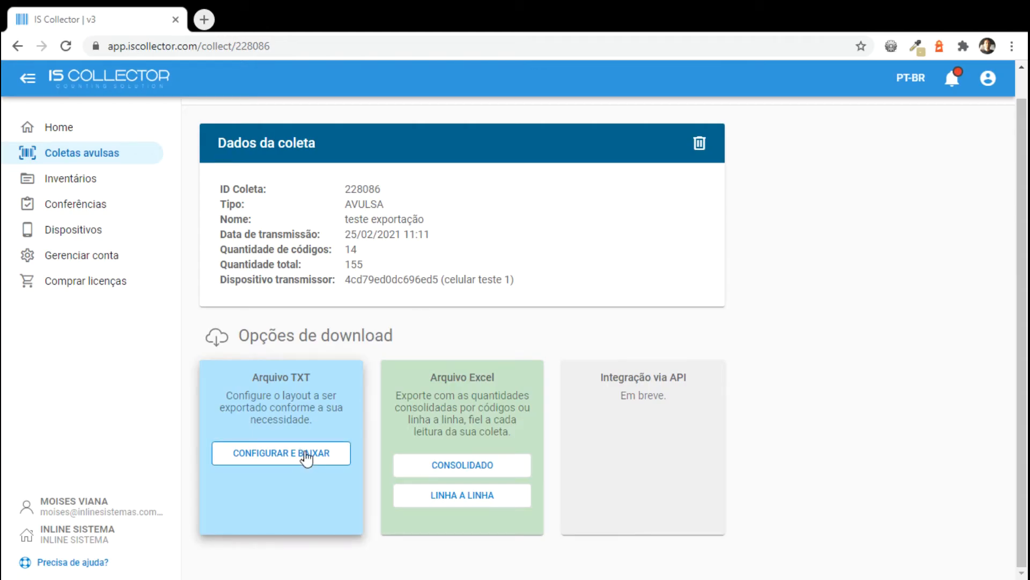
# - Export the collection as TXT again in Linha a linha mode, keeping the Código and Qtd columns, and open the downloaded file
pyautogui.click(309, 454)
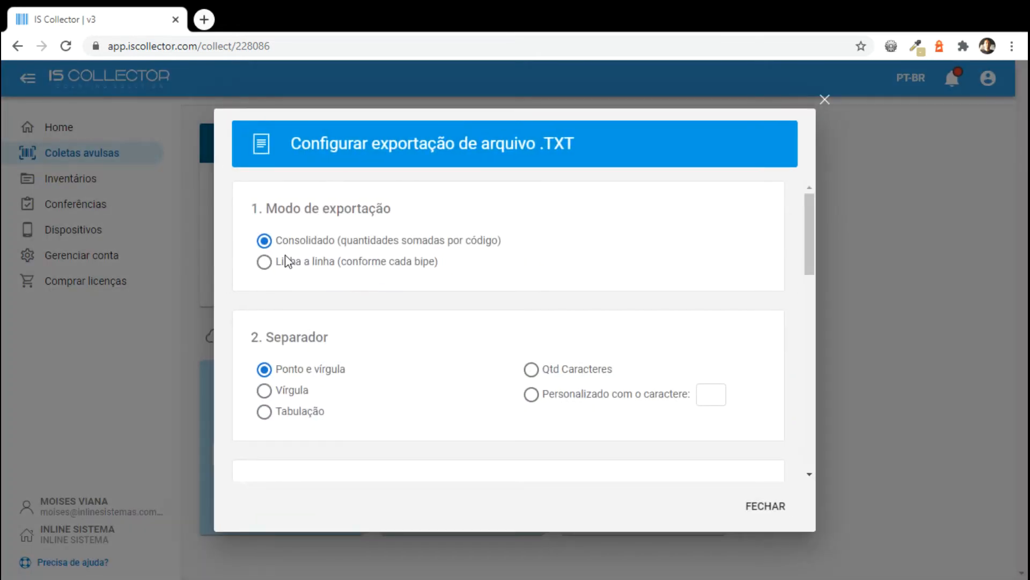
pyautogui.click(285, 257)
pyautogui.scroll(-4, 622, 270)
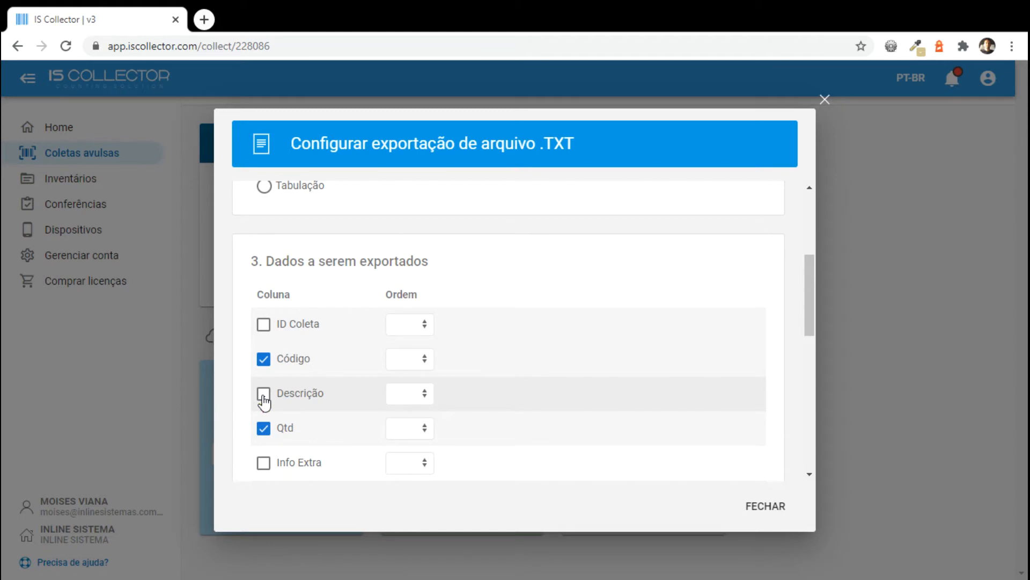
pyautogui.scroll(-3, 704, 322)
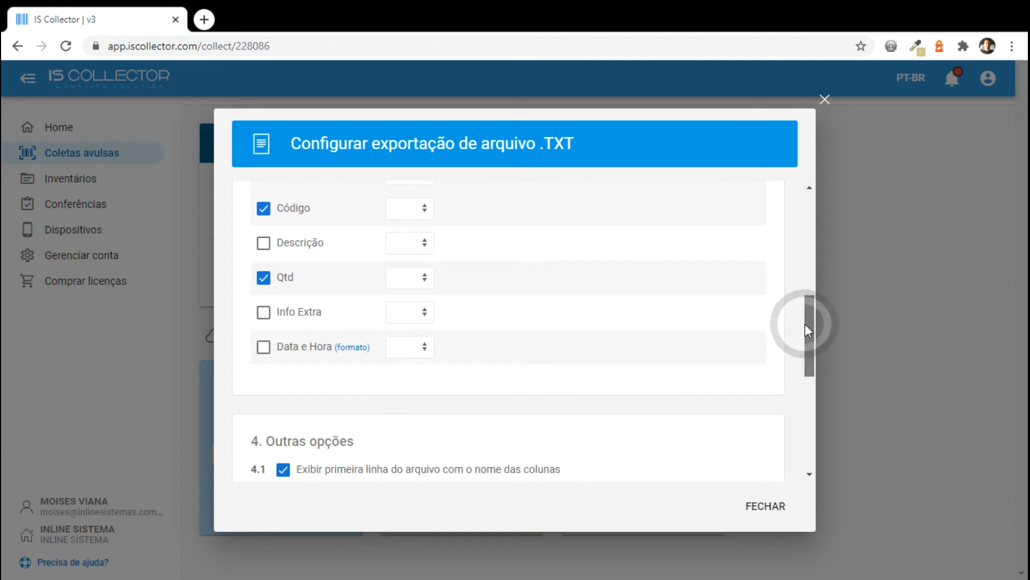
pyautogui.moveTo(805, 324); pyautogui.dragTo(817, 406)
pyautogui.click(501, 477)
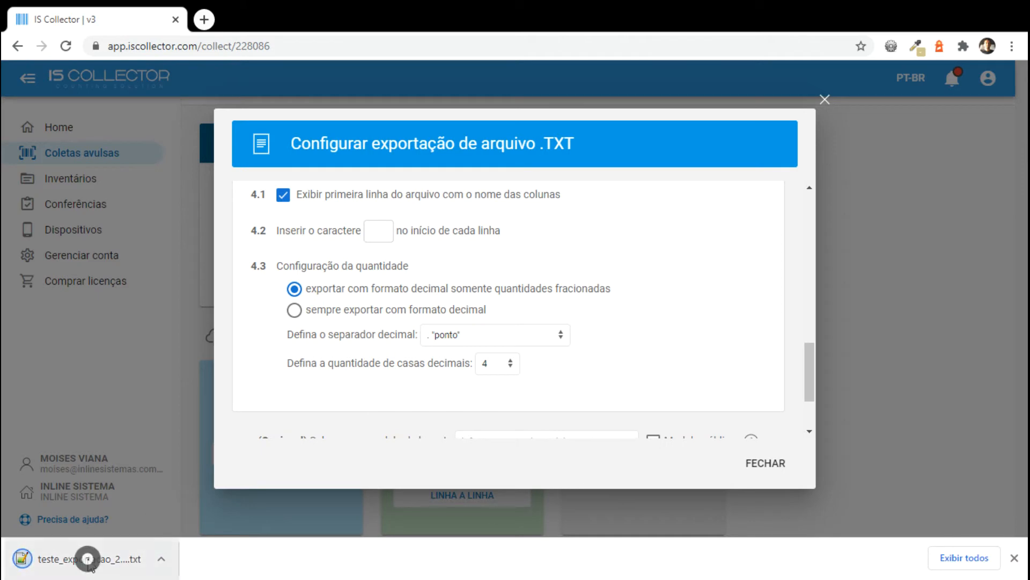
pyautogui.click(86, 558)
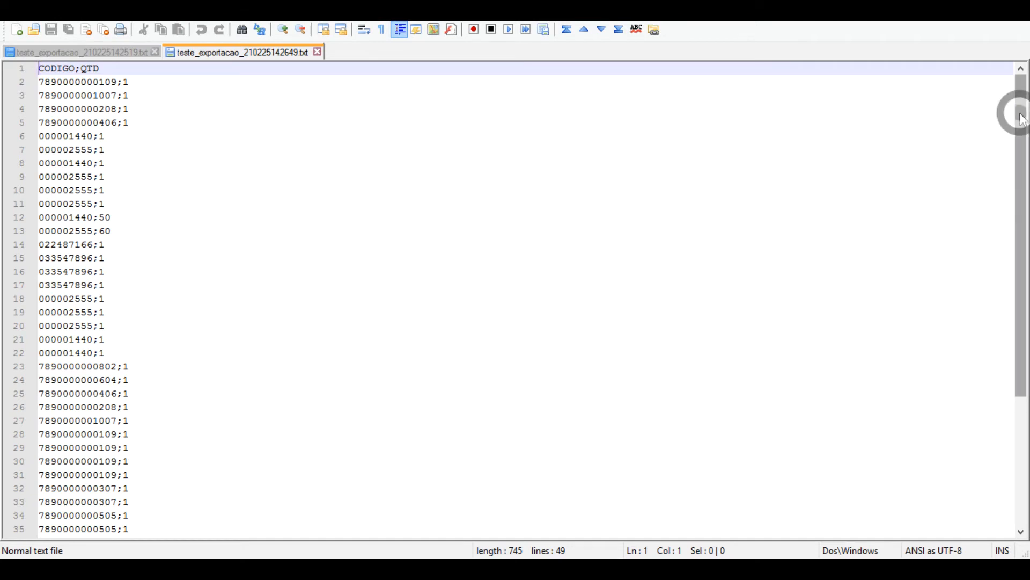
pyautogui.moveTo(1020, 107)
pyautogui.mouseDown()
pyautogui.moveTo(1020, 248)
pyautogui.moveTo(1001, 101)
pyautogui.mouseUp()
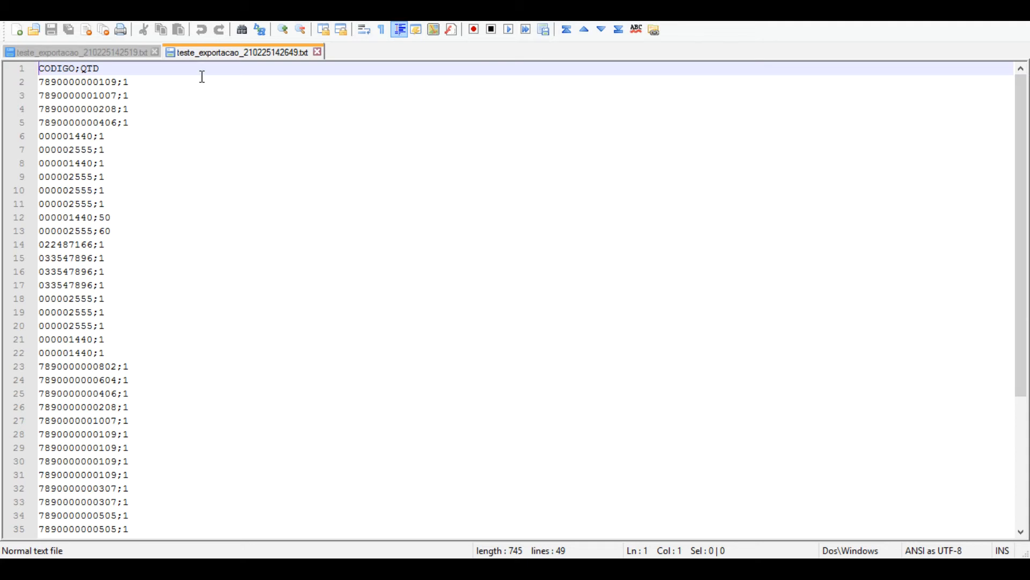
pyautogui.doubleClick(60, 81)
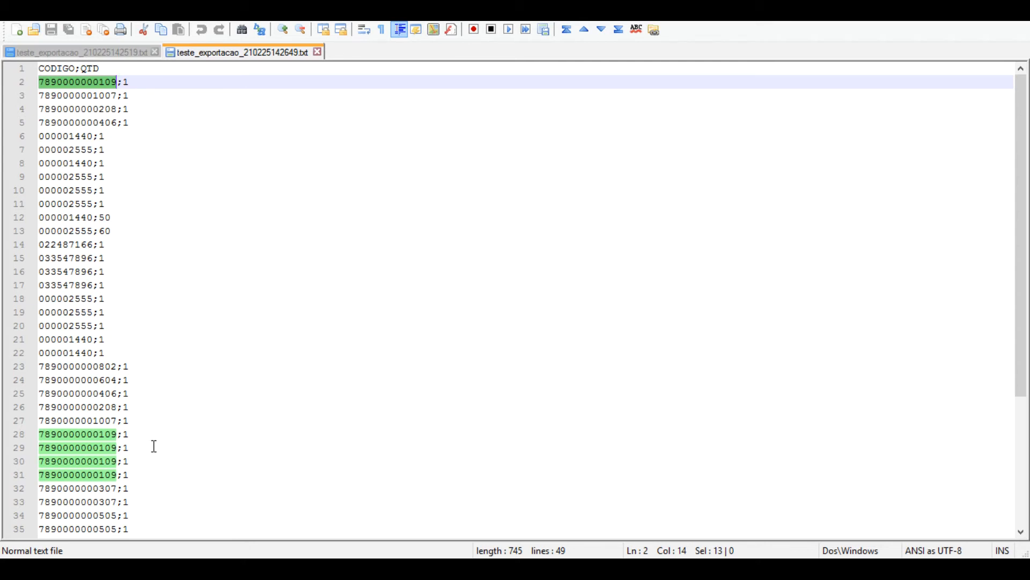
pyautogui.click(206, 140)
pyautogui.doubleClick(70, 217)
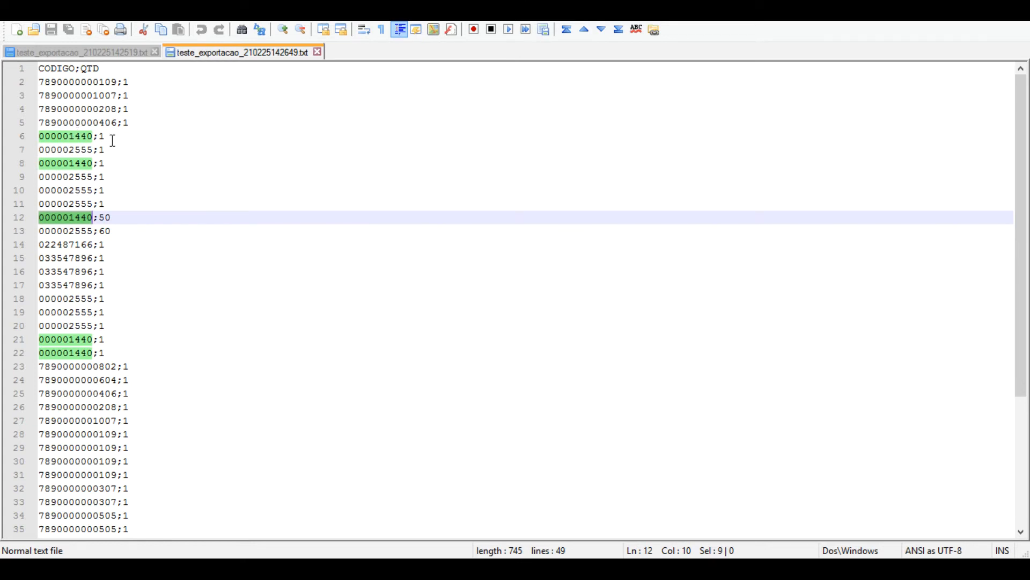
pyautogui.moveTo(110, 138); pyautogui.dragTo(76, 146)
pyautogui.doubleClick(89, 168)
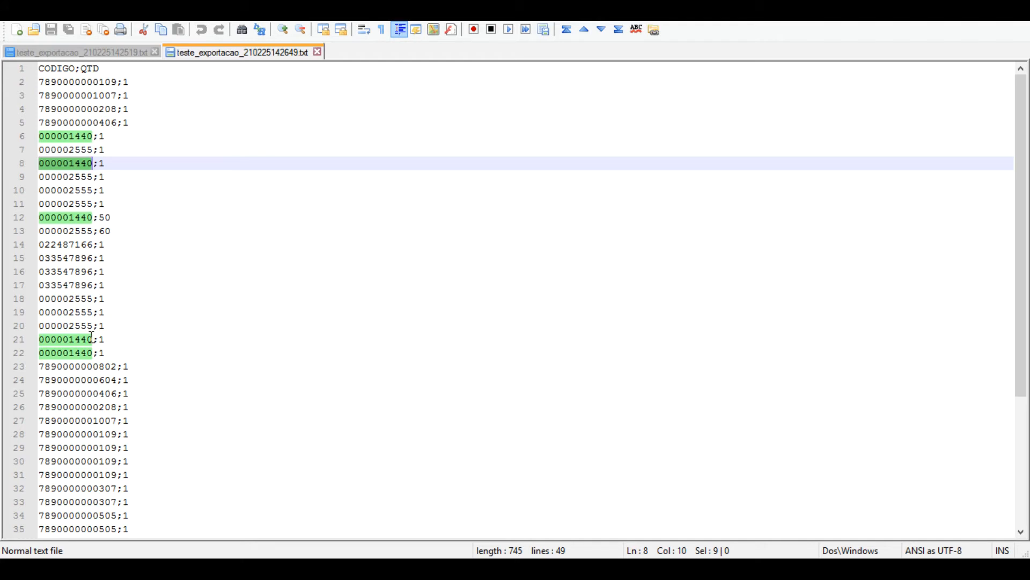
pyautogui.click(147, 364)
pyautogui.scroll(-5, 186, 328)
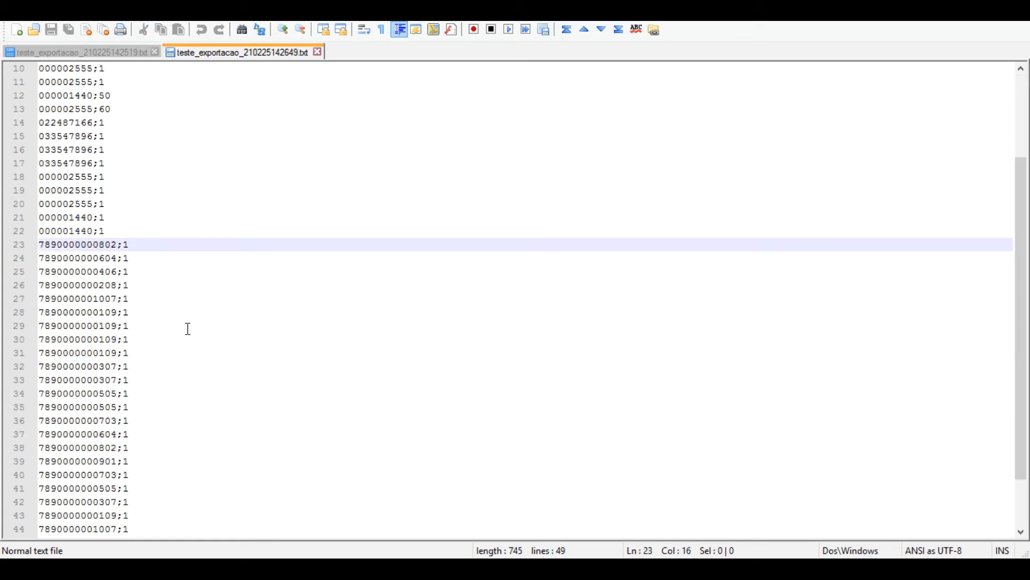
pyautogui.scroll(5, 199, 264)
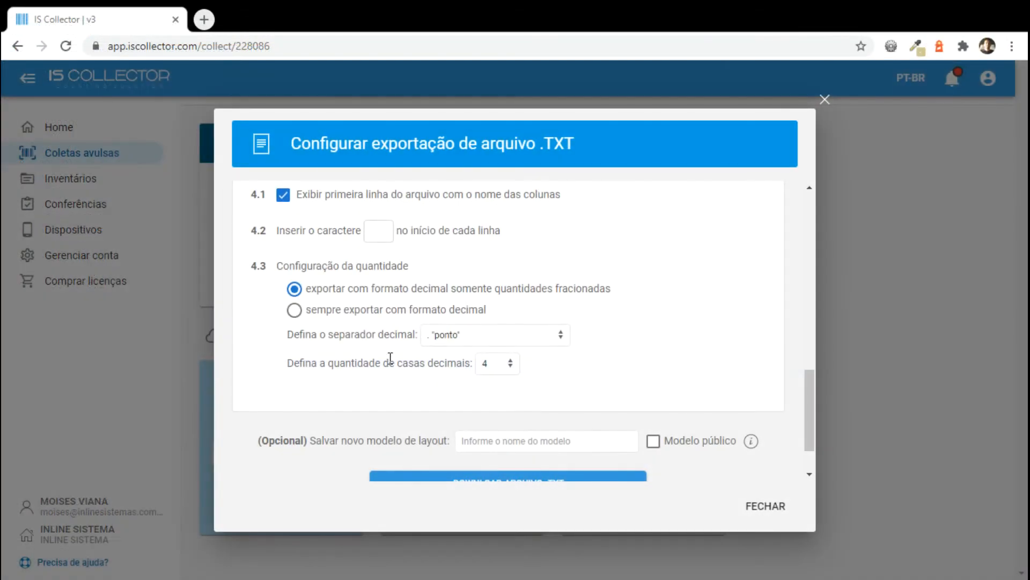
# - Return to the TXT export settings and set the separator to Qtd Caracteres for the columns being exported
pyautogui.click(215, 351)
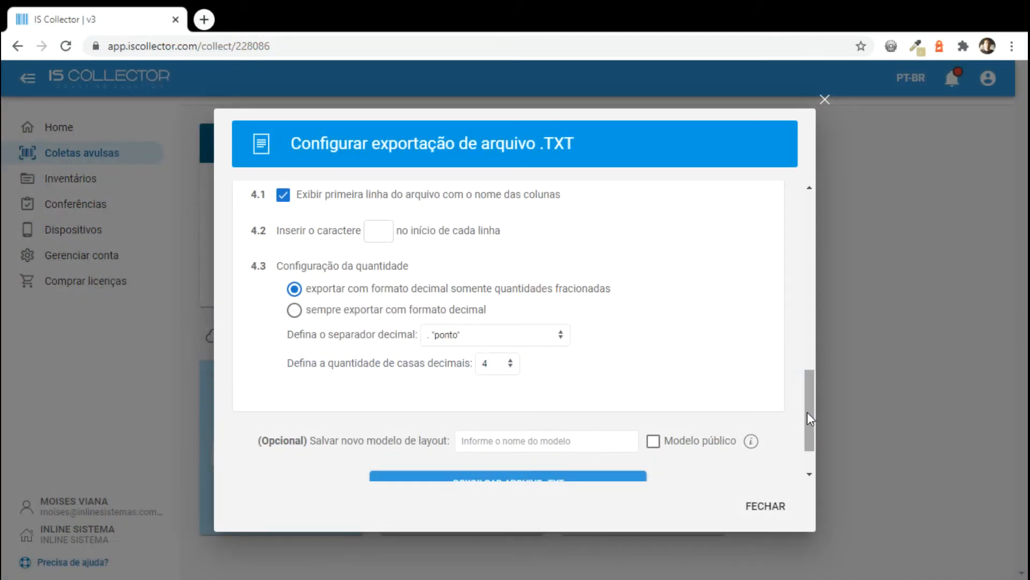
pyautogui.moveTo(807, 411); pyautogui.dragTo(800, 232)
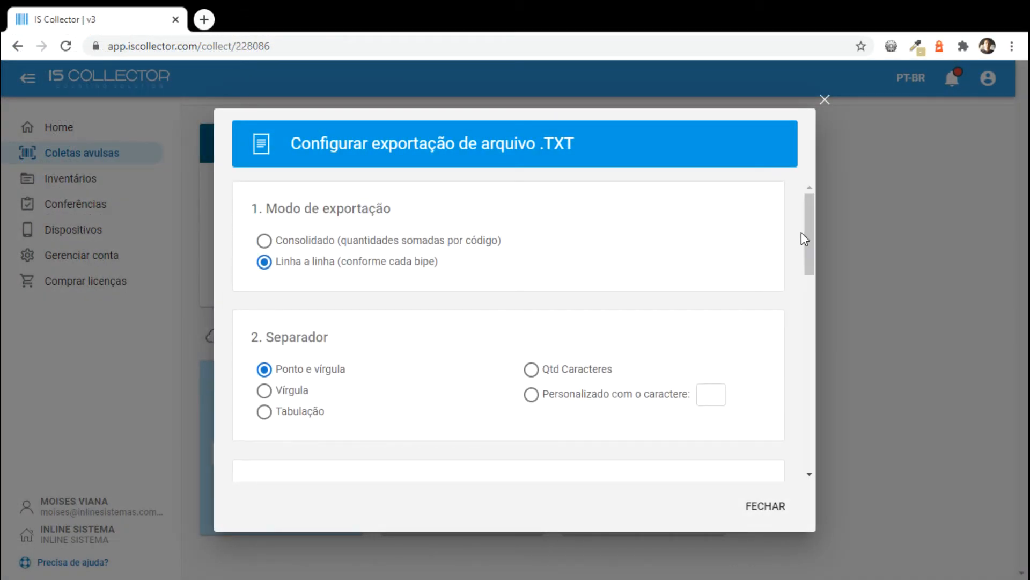
pyautogui.click(559, 369)
pyautogui.scroll(-4, 614, 334)
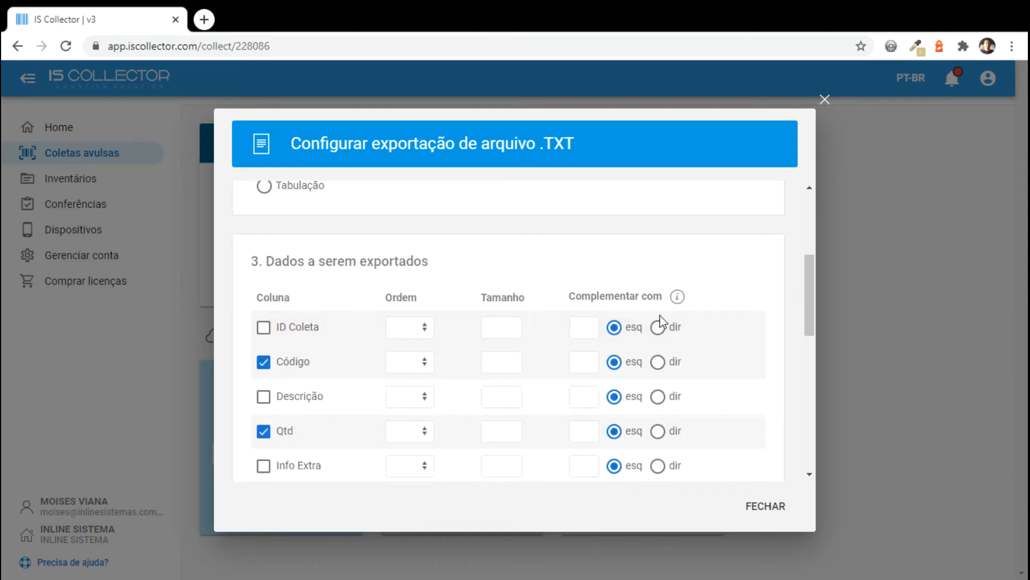
# - Set the export order of the data columns to 1 for Código and 2 for Qtd
pyautogui.scroll(3, 612, 294)
pyautogui.scroll(-3, 593, 306)
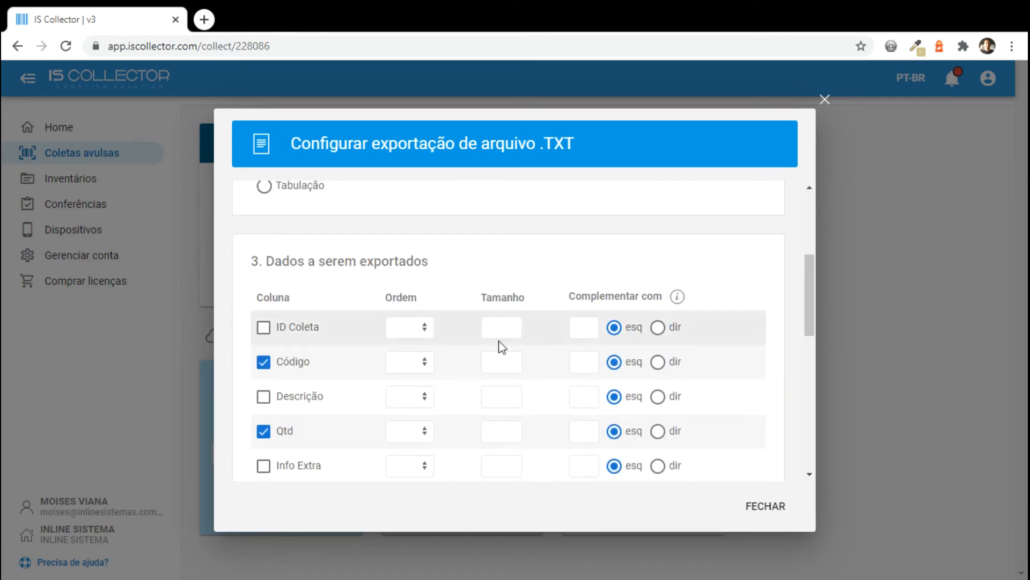
pyautogui.scroll(-2, 740, 399)
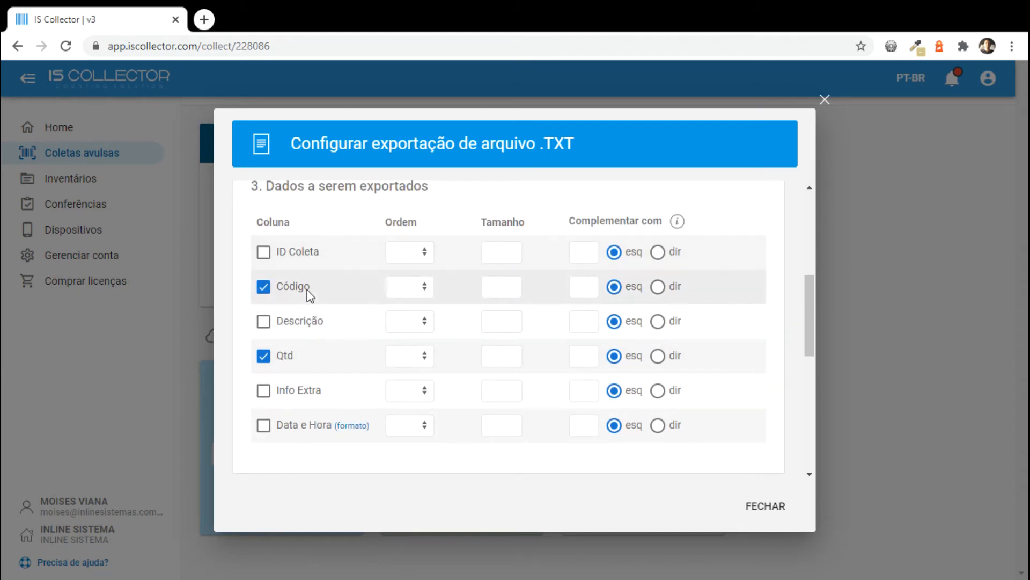
pyautogui.click(423, 292)
pyautogui.click(400, 321)
pyautogui.click(403, 357)
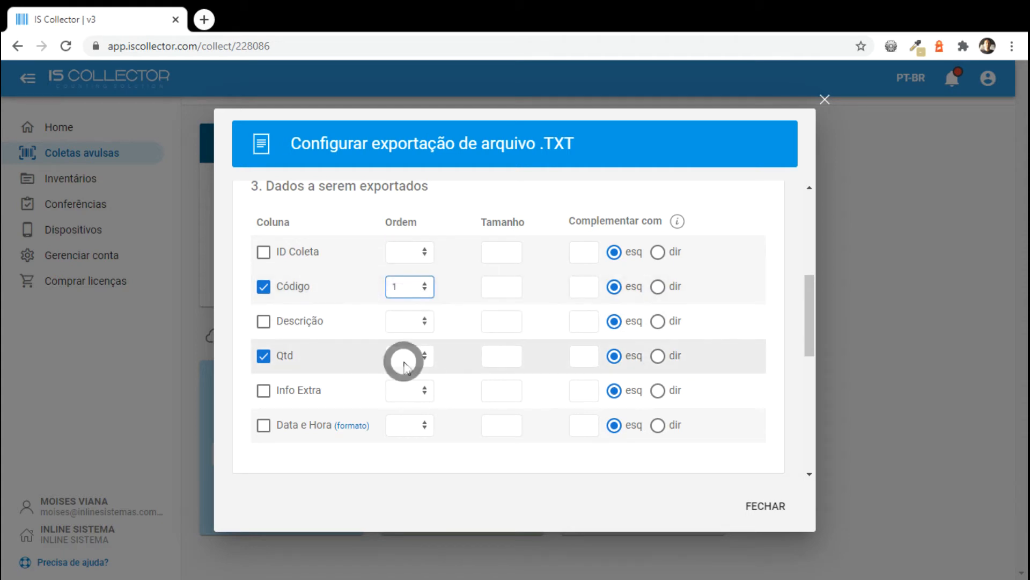
pyautogui.write('2')
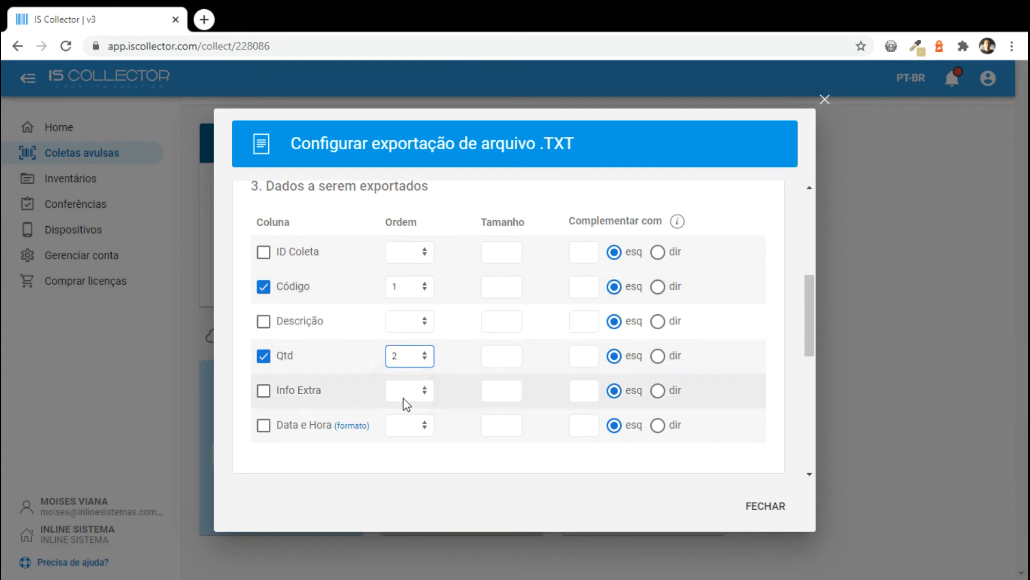
# - Set the column size to 20 for Código and 10 for Qtd, and pad Código with 0 on the left side (esq)
pyautogui.click(490, 287)
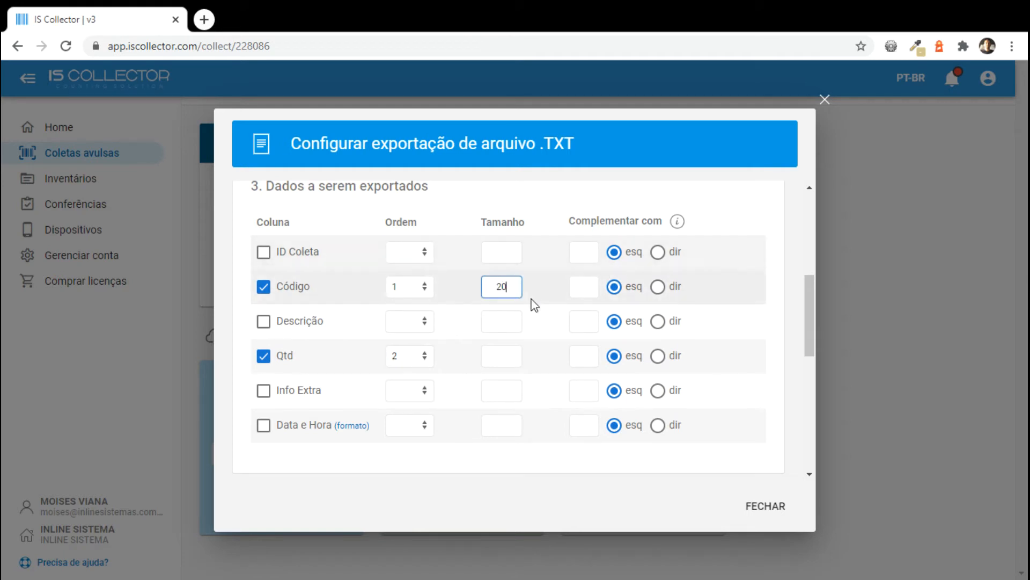
pyautogui.click(508, 360)
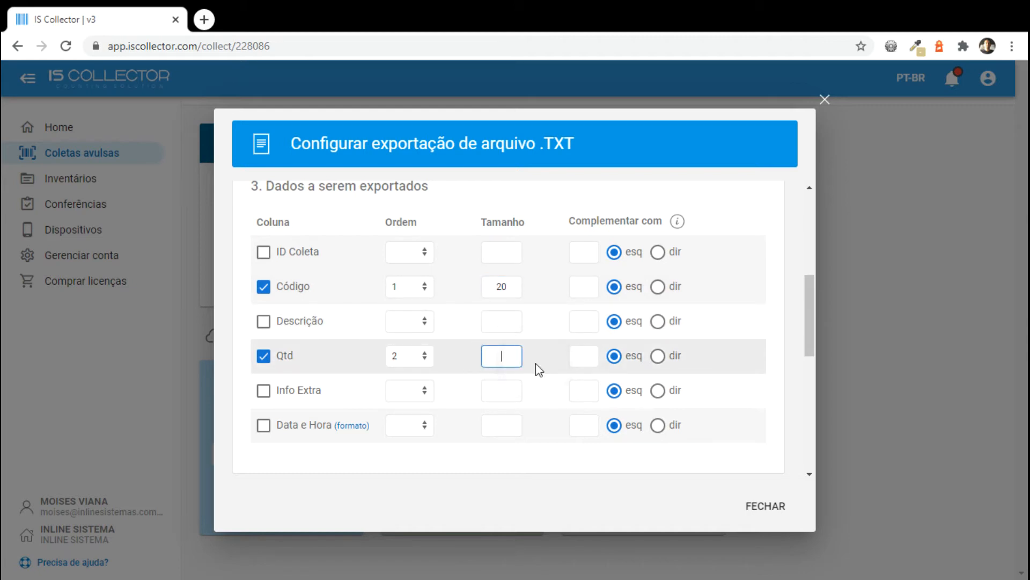
pyautogui.write('10')
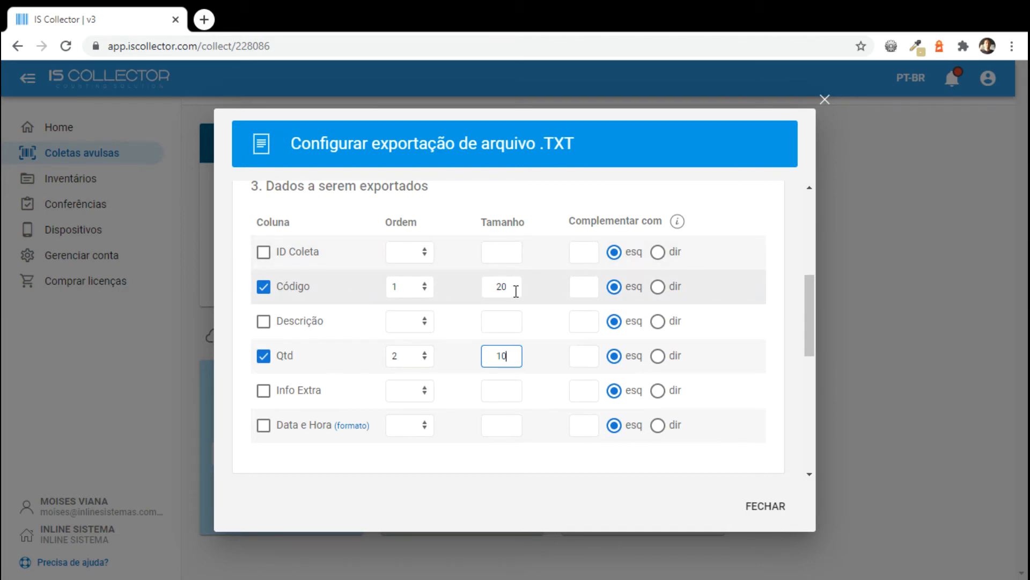
pyautogui.click(576, 280)
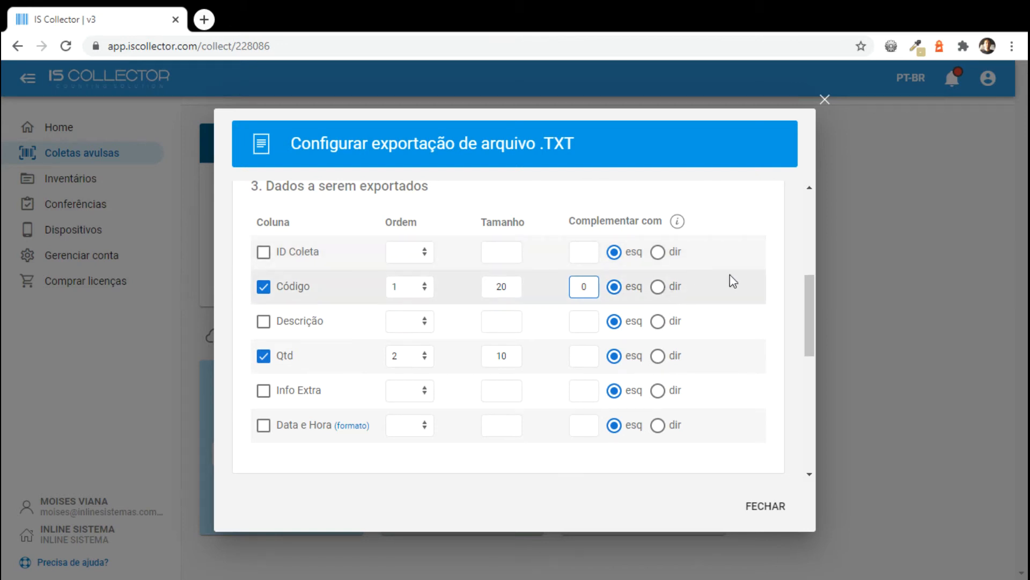
pyautogui.click(587, 356)
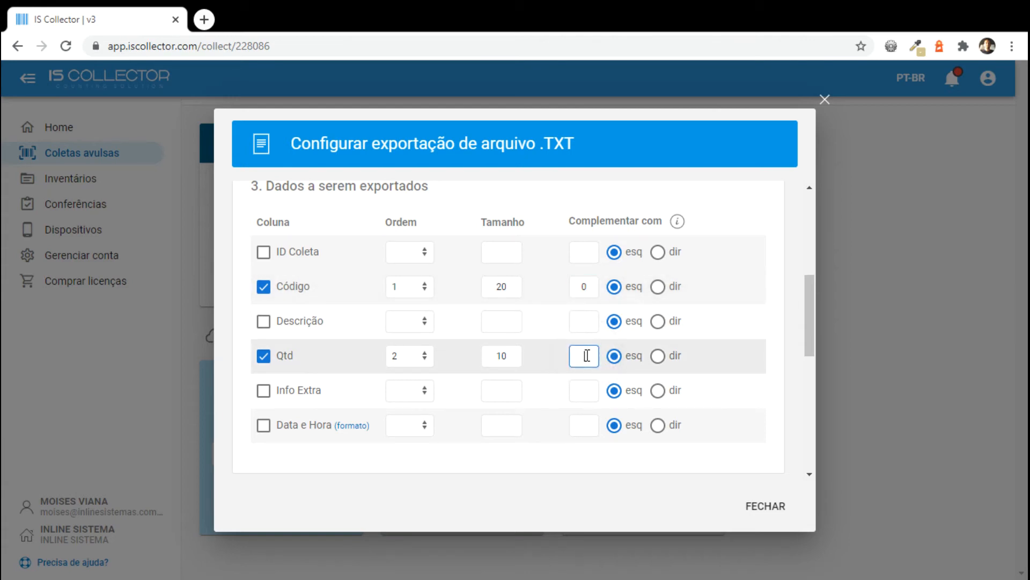
pyautogui.click(785, 318)
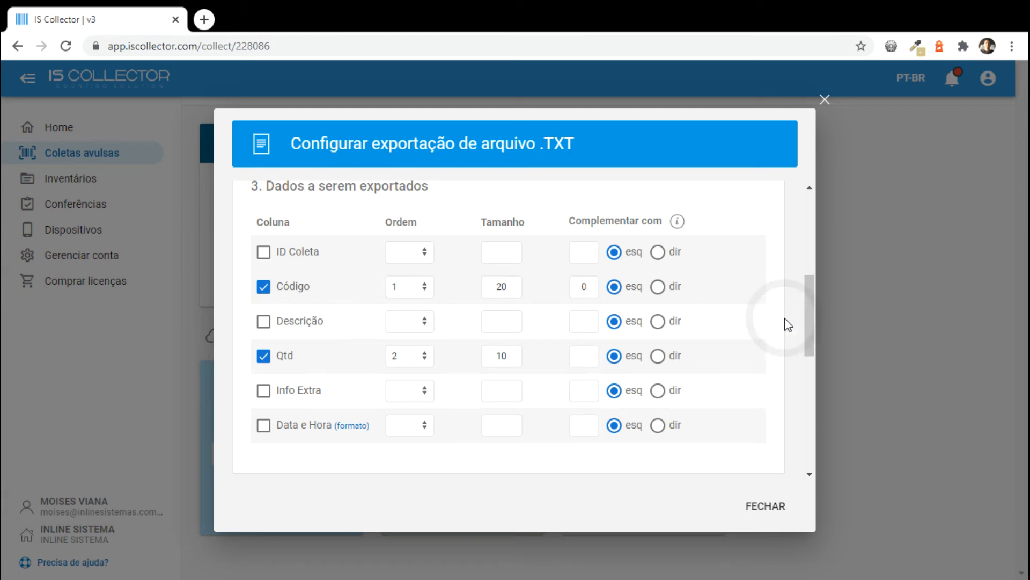
# - Switch the export mode to Consolidado, download the TXT file, and open it
pyautogui.scroll(-5, 785, 318)
pyautogui.scroll(-3, 579, 343)
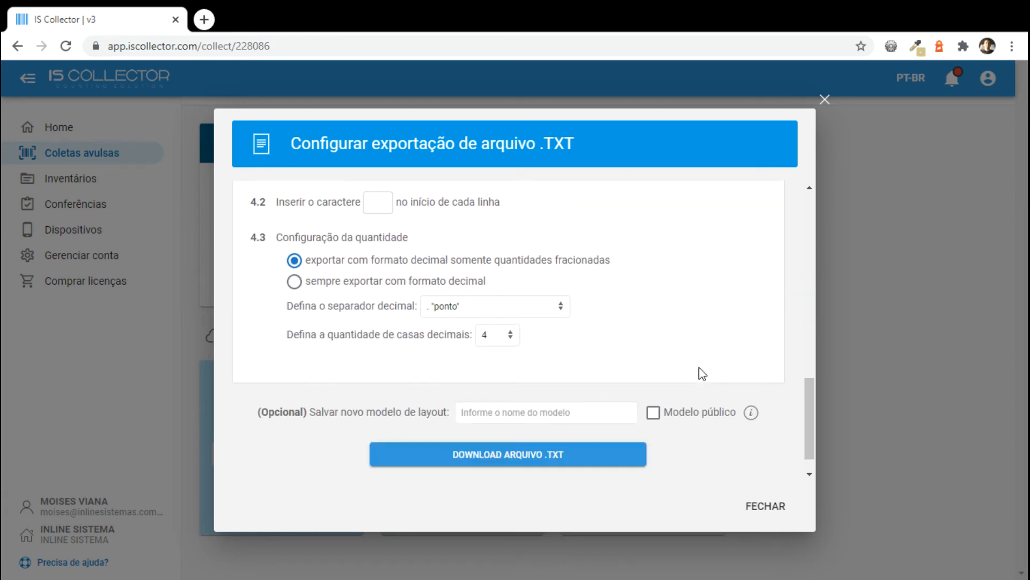
pyautogui.scroll(10, 720, 326)
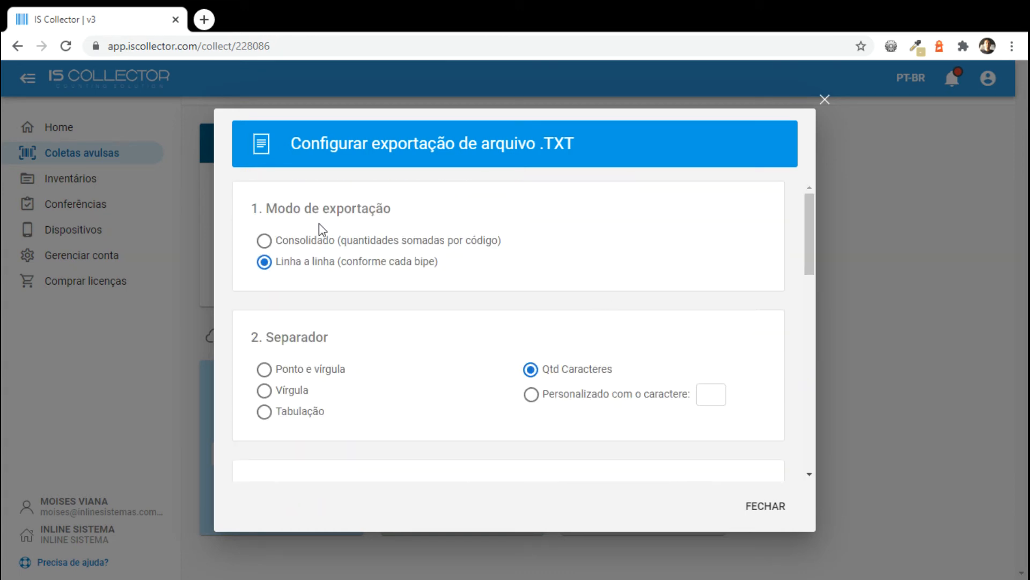
pyautogui.click(318, 241)
pyautogui.scroll(-10, 701, 280)
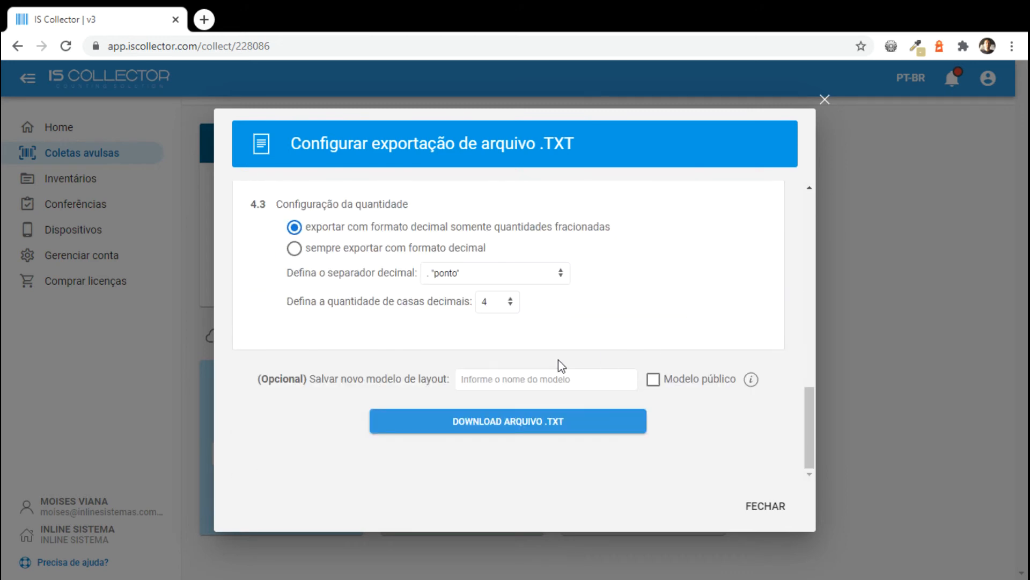
pyautogui.click(527, 427)
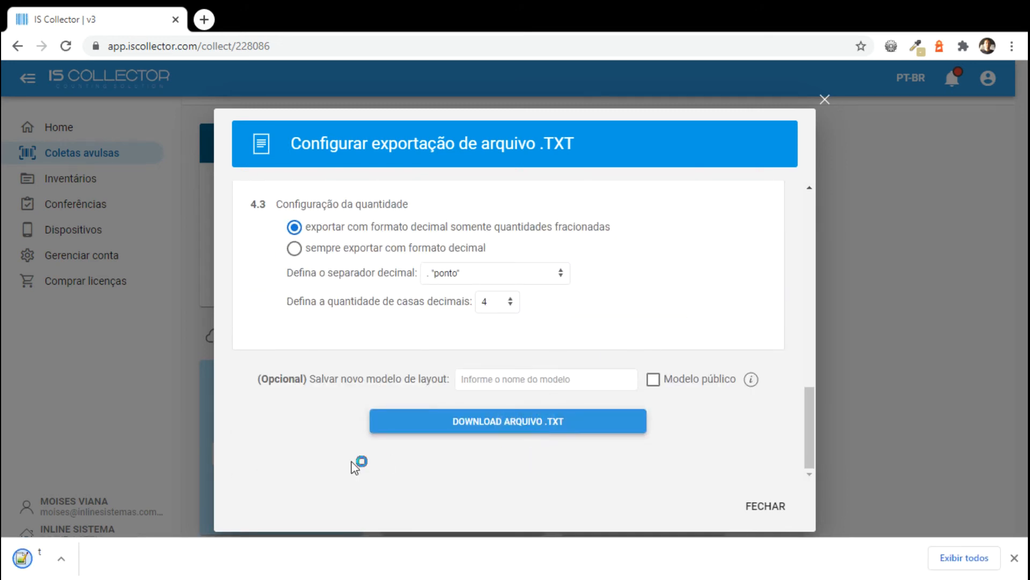
pyautogui.click(77, 558)
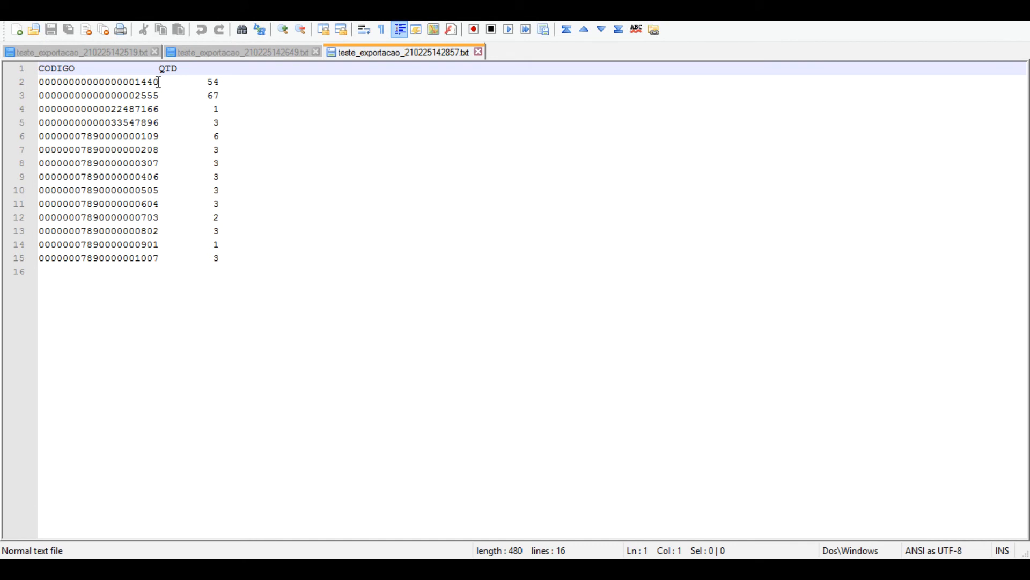
# - Examine the fixed-width TXT file, highlighting the zero-padded codes and the space-padded quantities on lines 2 and 3
pyautogui.moveTo(159, 81); pyautogui.dragTo(26, 83)
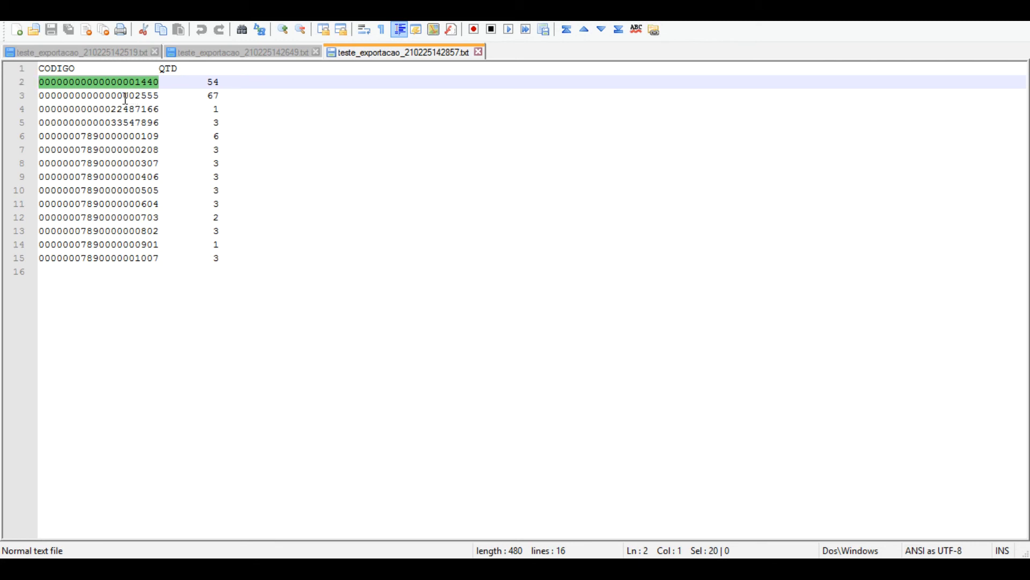
pyautogui.moveTo(105, 97); pyautogui.dragTo(160, 95)
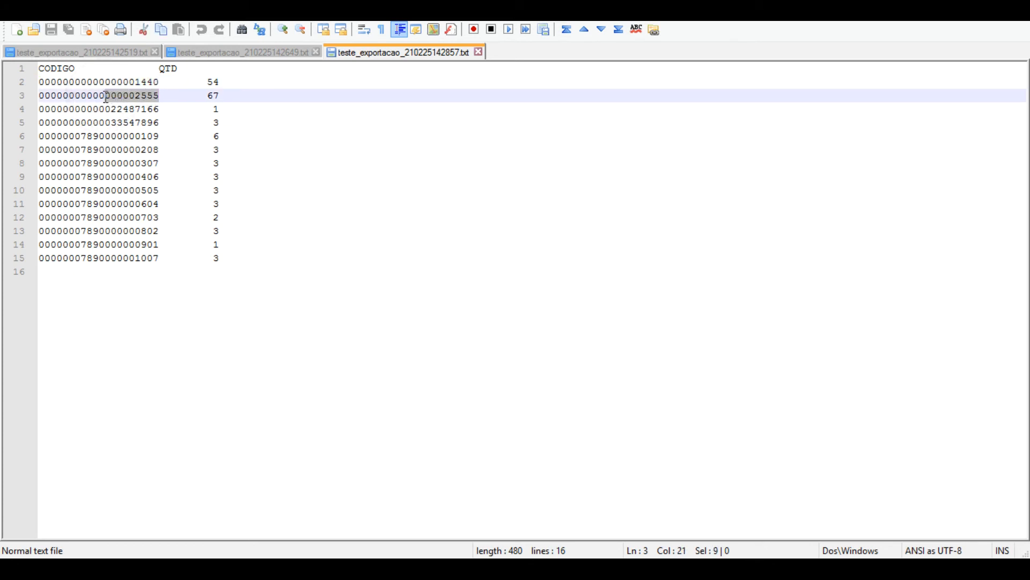
pyautogui.moveTo(105, 96); pyautogui.dragTo(37, 93)
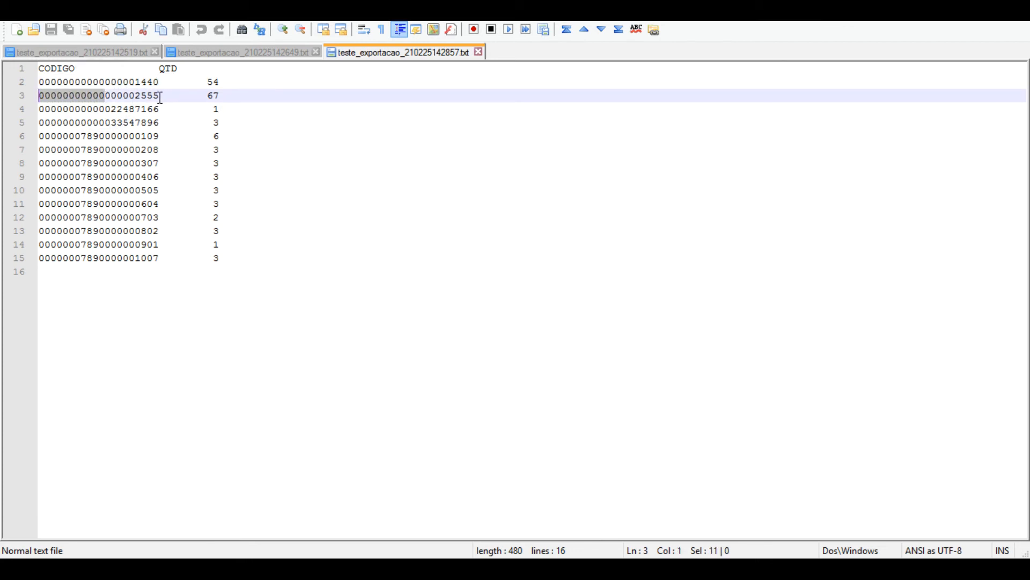
pyautogui.moveTo(160, 97); pyautogui.dragTo(226, 96)
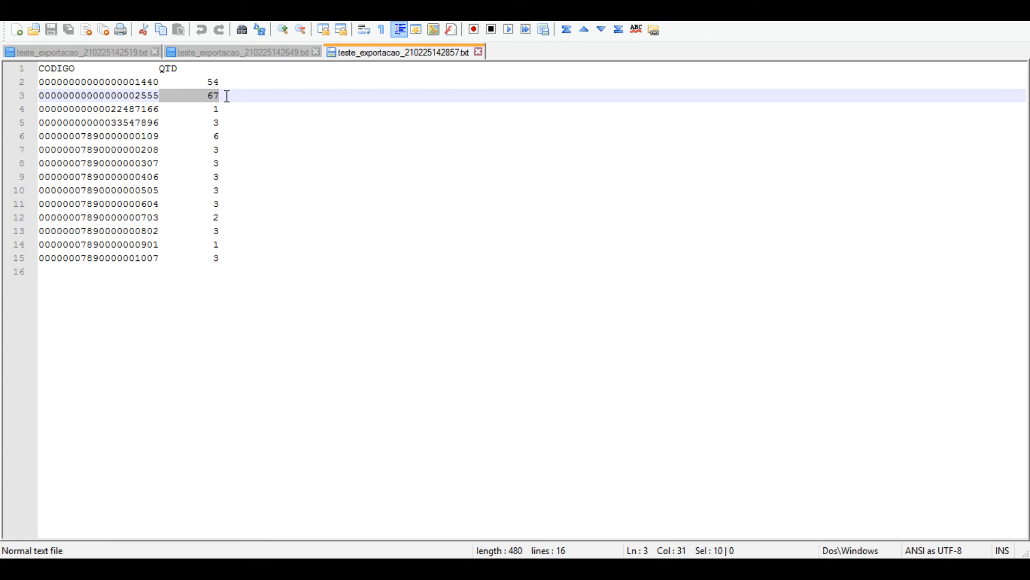
pyautogui.doubleClick(176, 84)
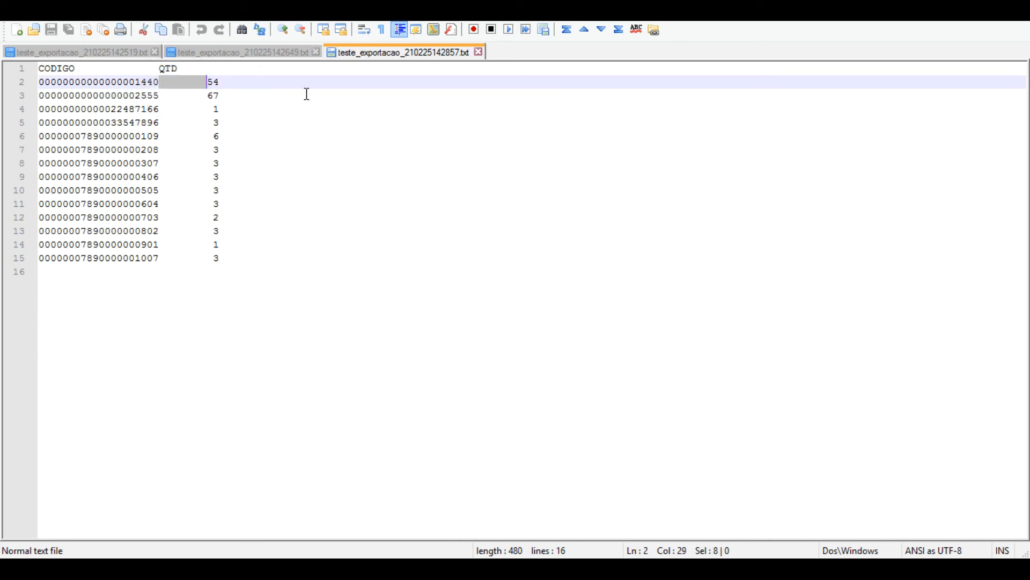
pyautogui.click(246, 92)
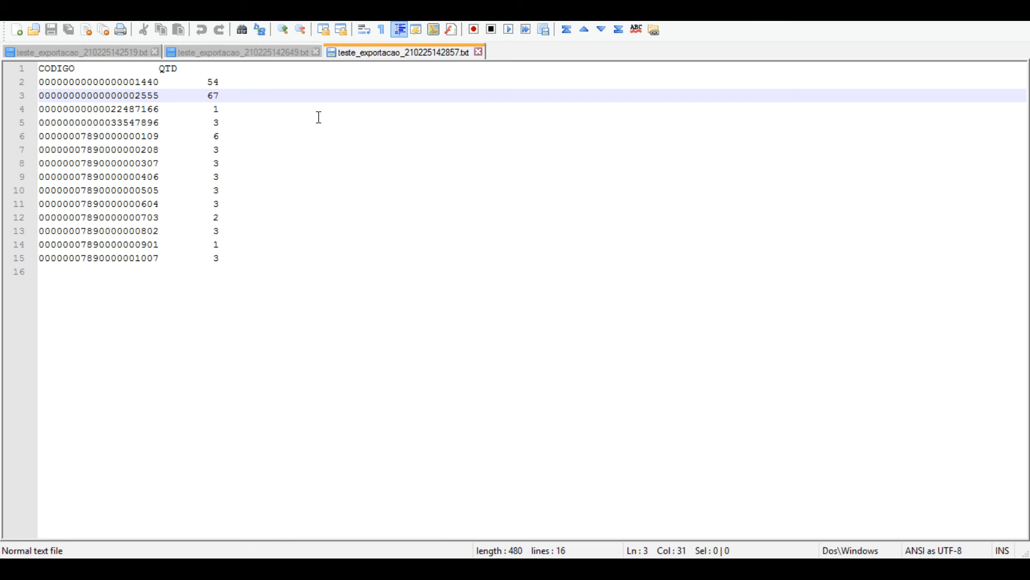
pyautogui.hotkey('ctrl', 'End')
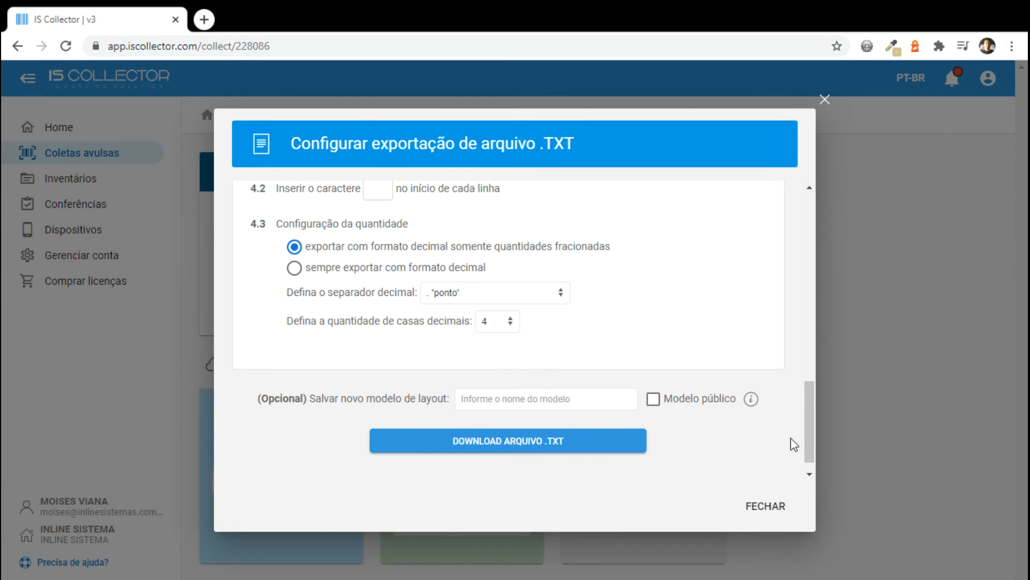
# - Look over the TXT export settings from export mode to layout model options, and close the configuration dialog
pyautogui.moveTo(811, 442); pyautogui.dragTo(528, 183)
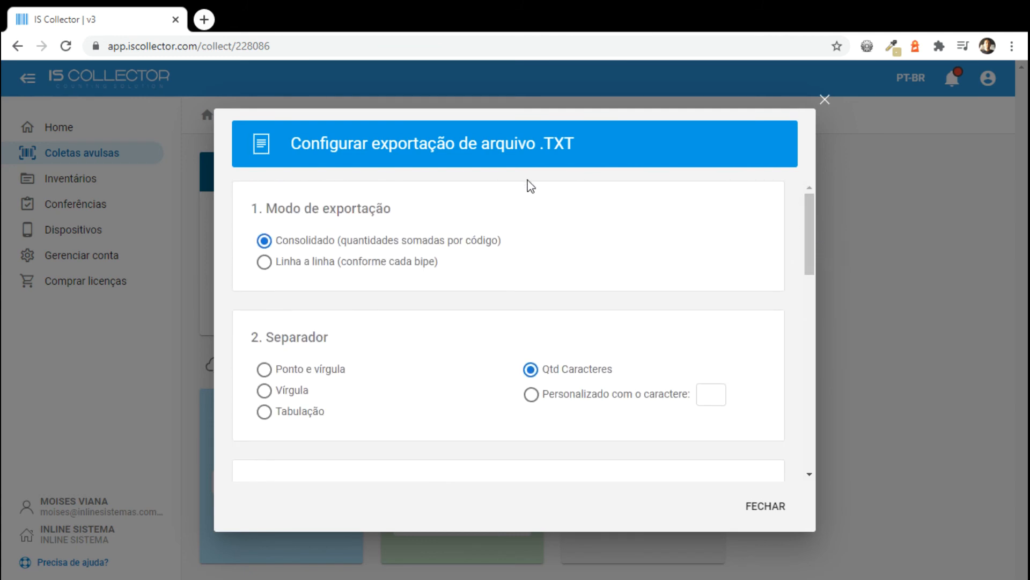
pyautogui.moveTo(808, 234); pyautogui.dragTo(819, 427)
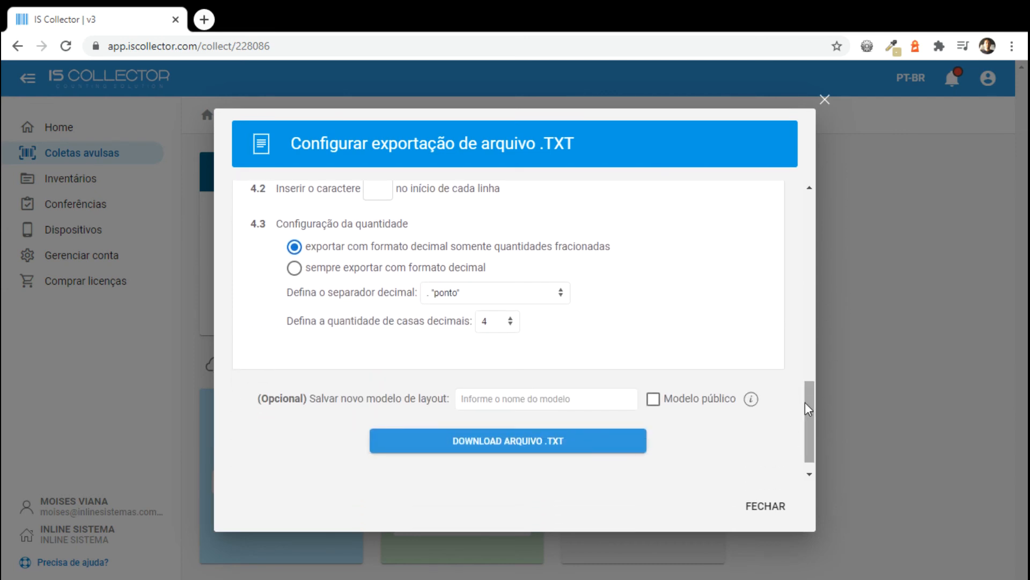
pyautogui.click(762, 510)
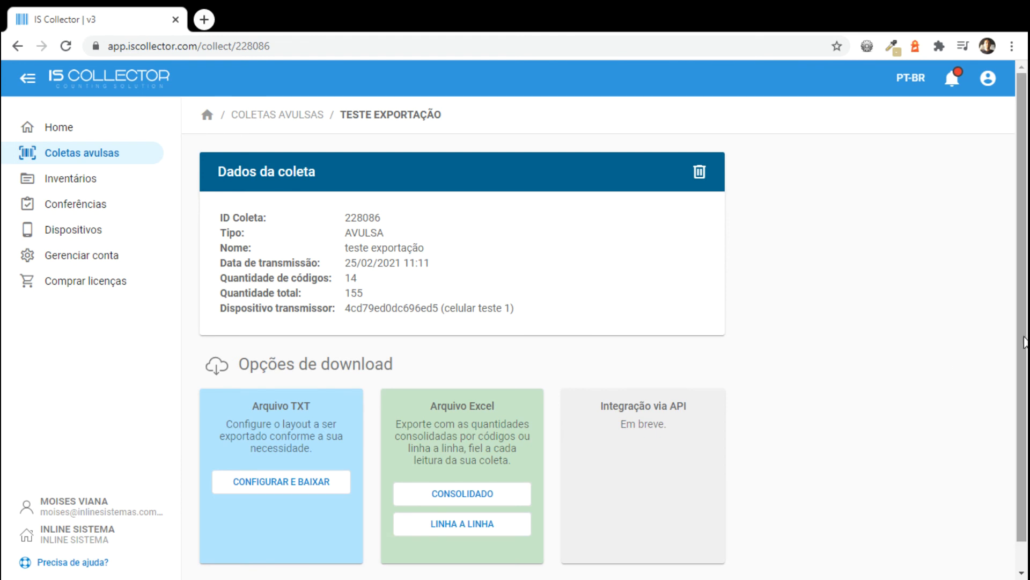
# - Download the collection as an Excel file in Consolidado mode and open it
pyautogui.scroll(-1, 1021, 343)
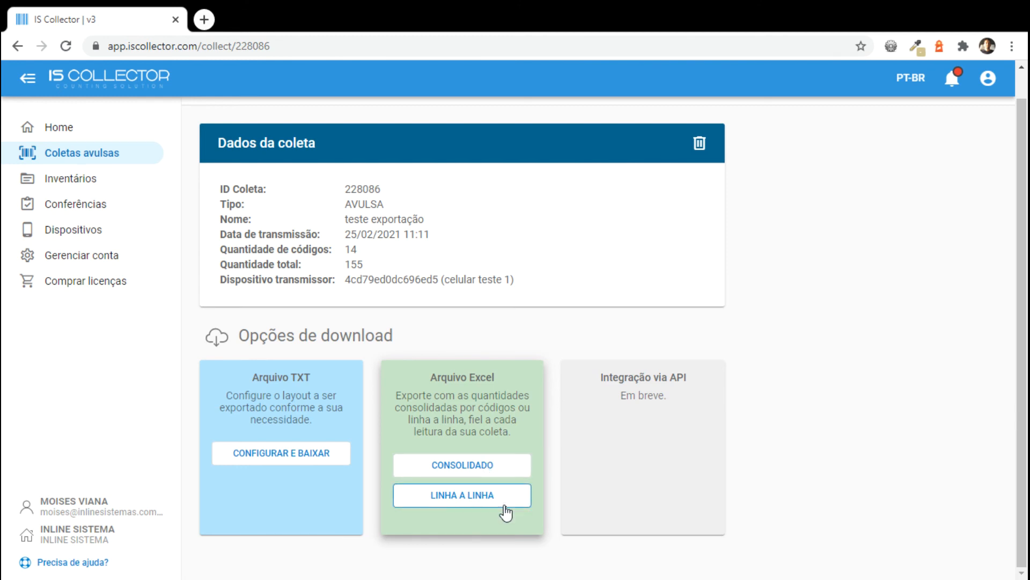
pyautogui.click(498, 469)
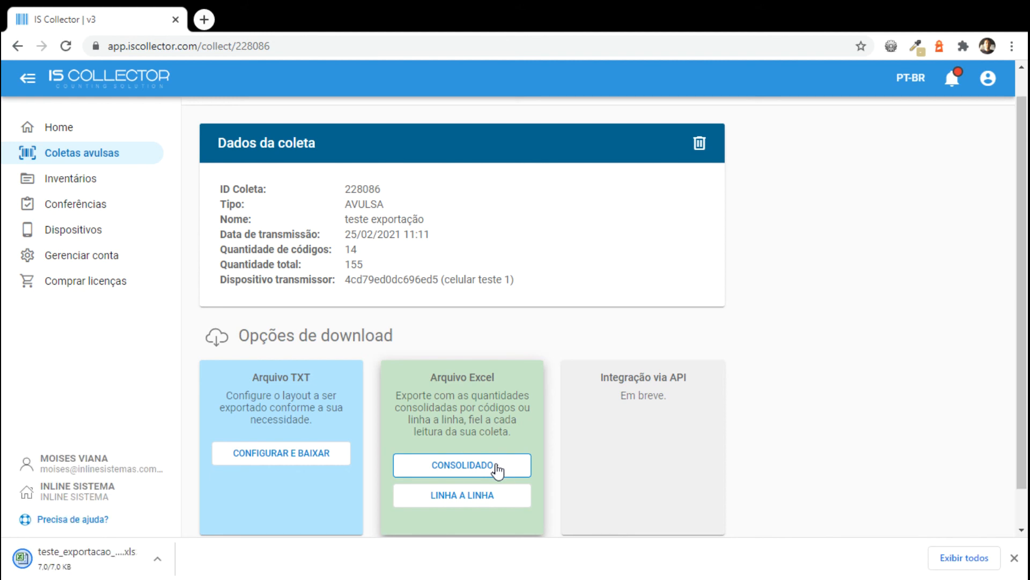
pyautogui.click(85, 562)
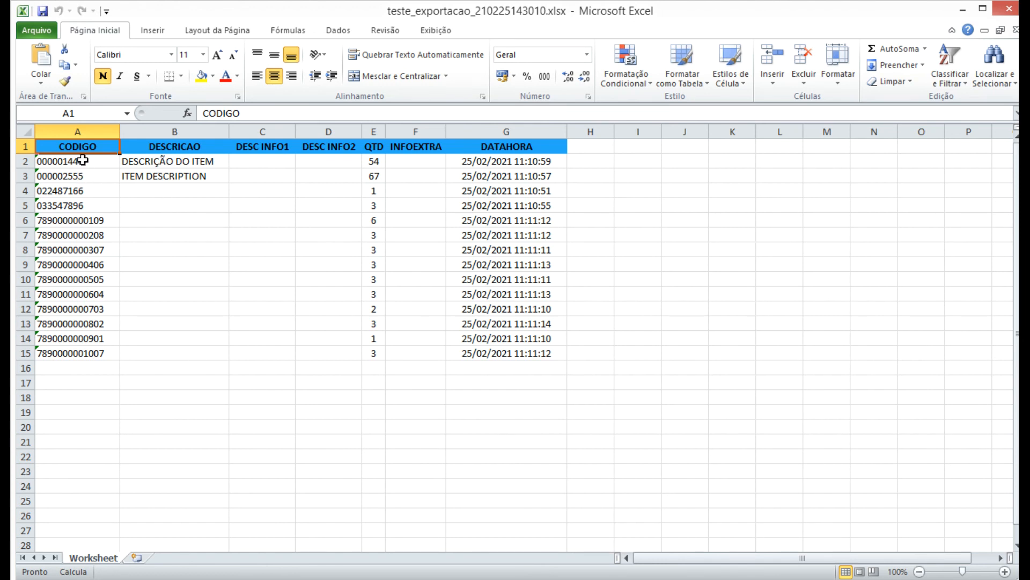
# - Examine the filled and empty DESCRICAO cells in the consolidated worksheet, and close the workbook
pyautogui.moveTo(180, 157); pyautogui.dragTo(182, 177)
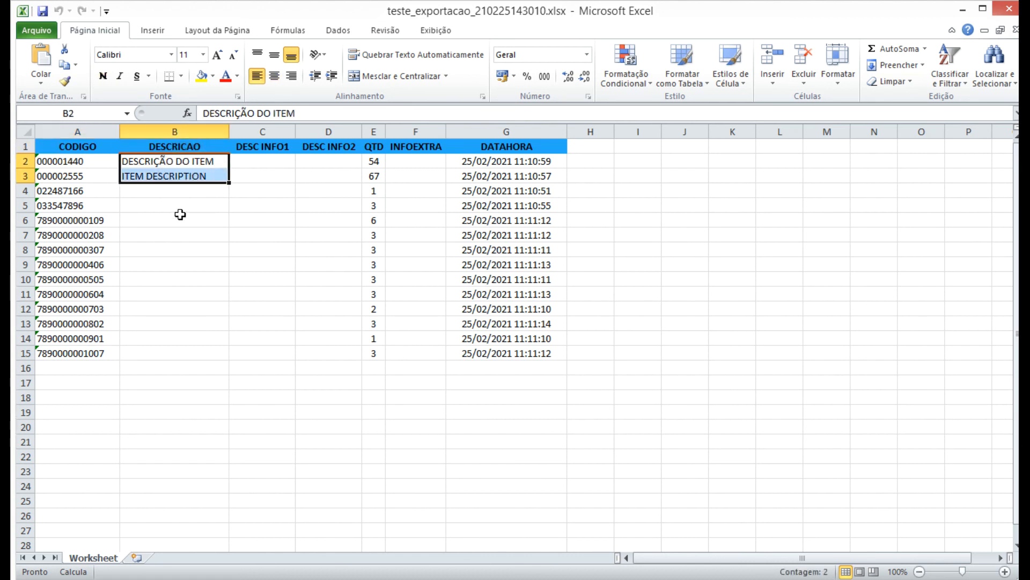
pyautogui.click(184, 235)
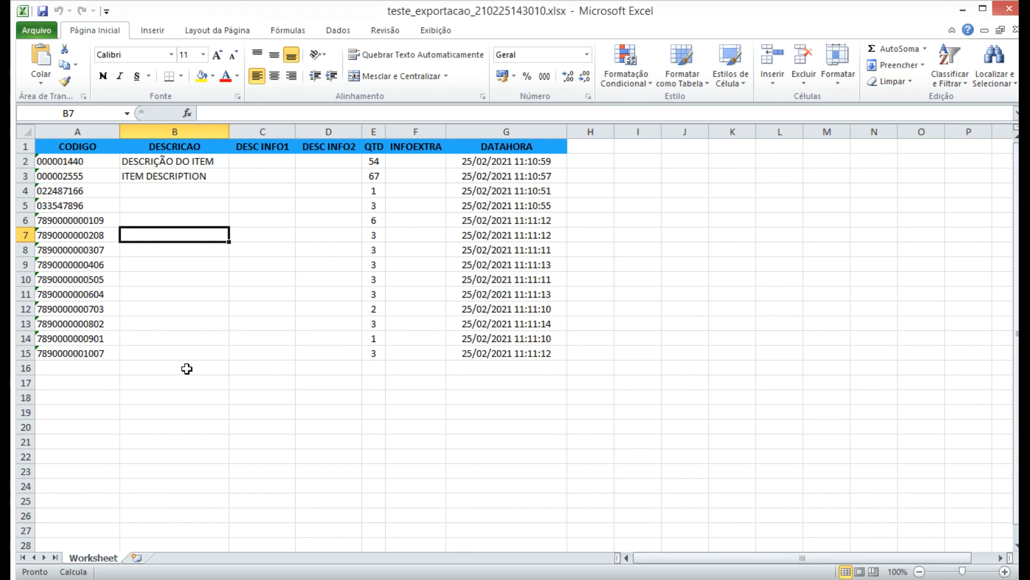
pyautogui.moveTo(185, 205); pyautogui.dragTo(177, 295)
pyautogui.click(214, 365)
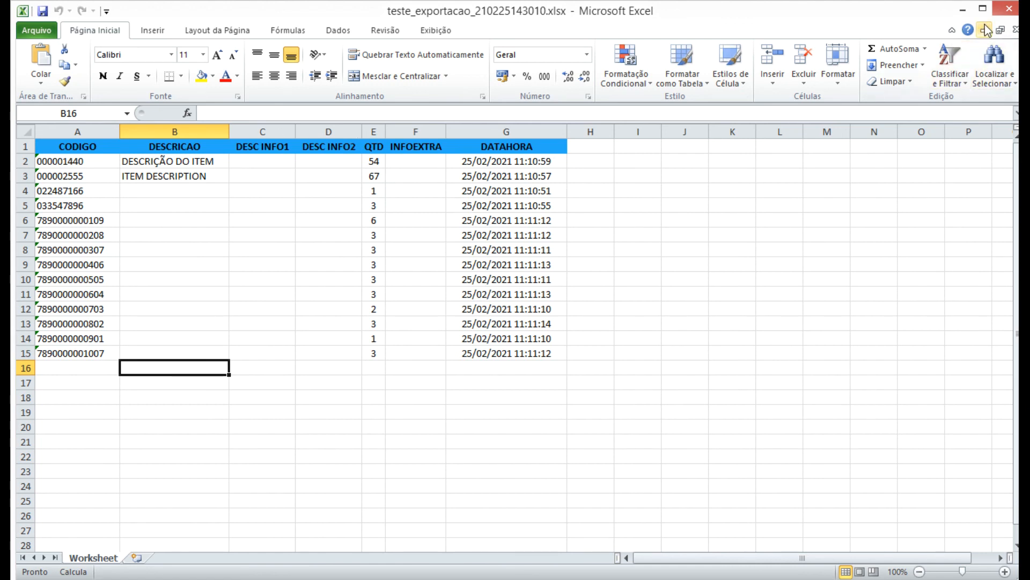
pyautogui.click(1011, 10)
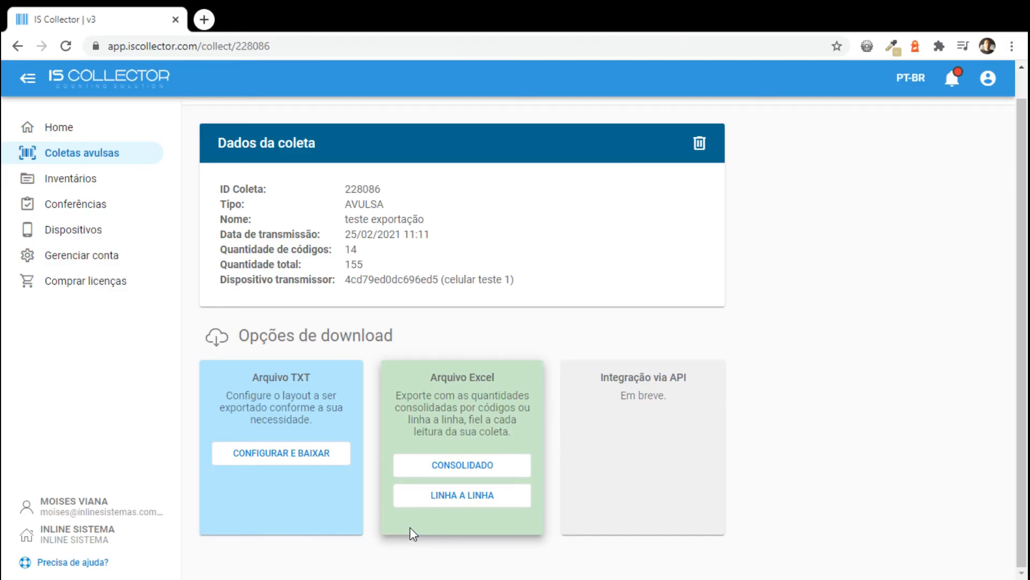